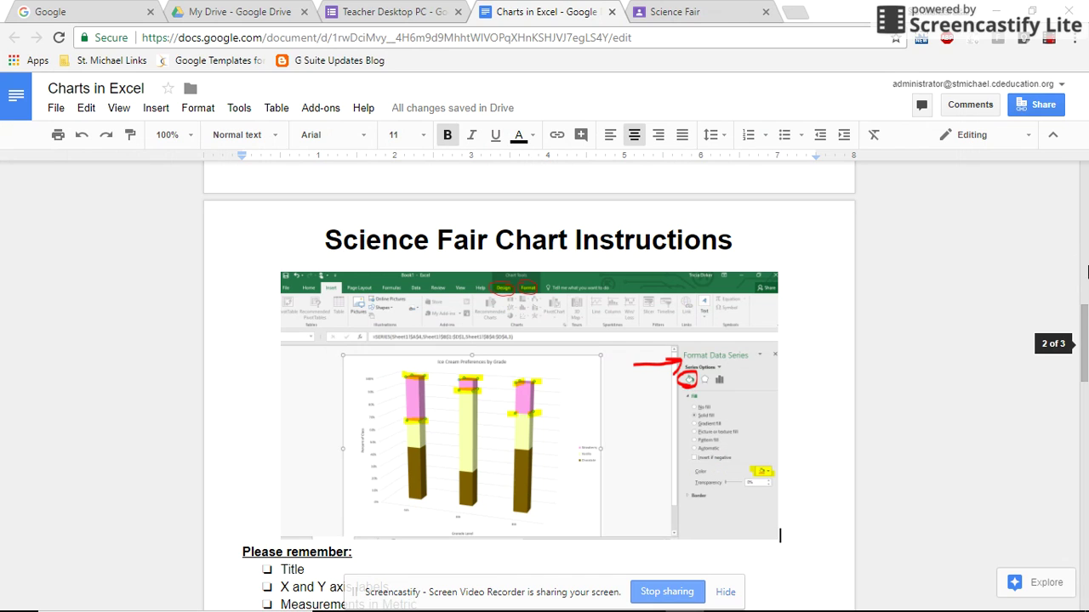
Step: Return to the start of the chart instructions, switch to Excel 2016 and create a blank workbook
drag(1084, 341, 1085, 178)
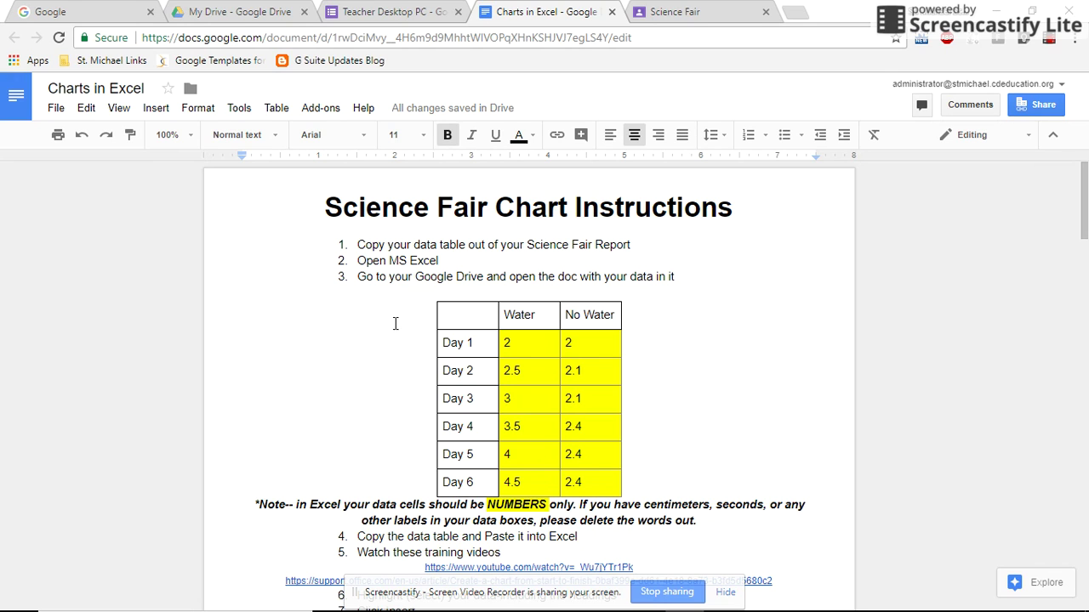
mouse_move(159, 602)
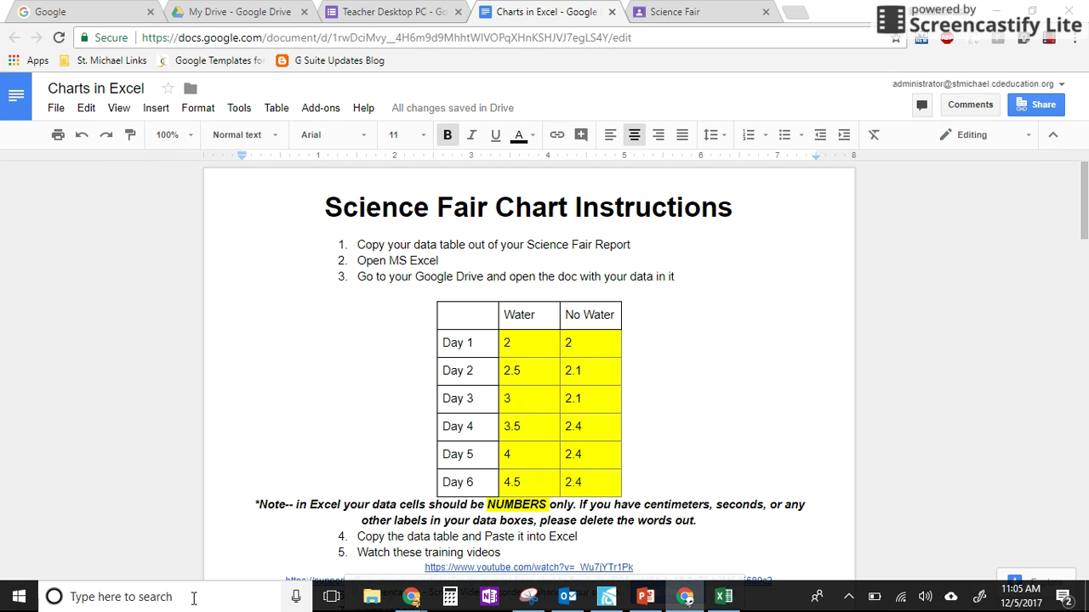
click(177, 601)
text(e)
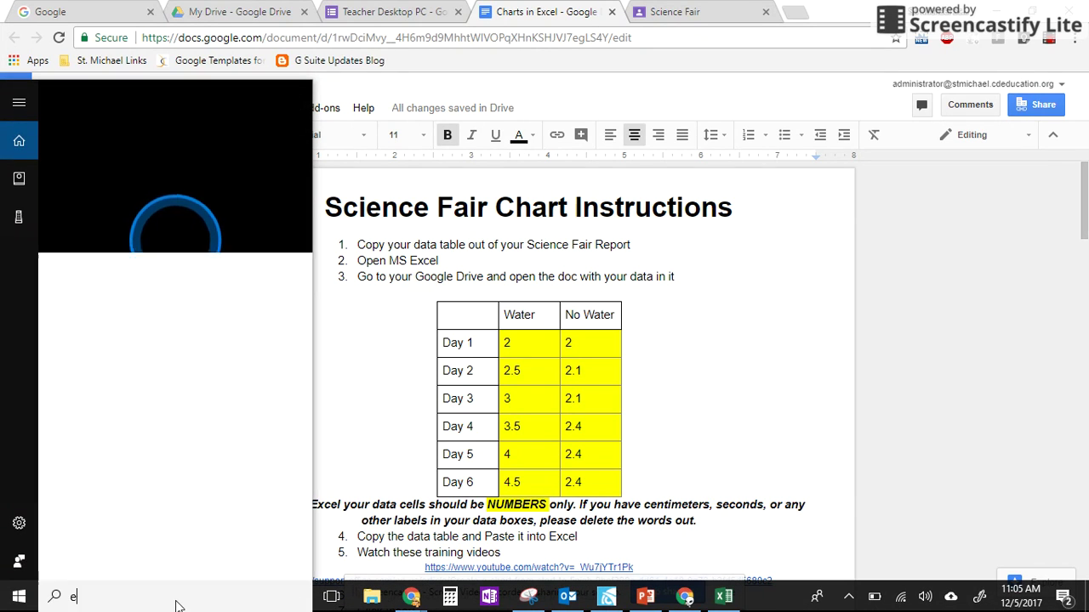
text(xc)
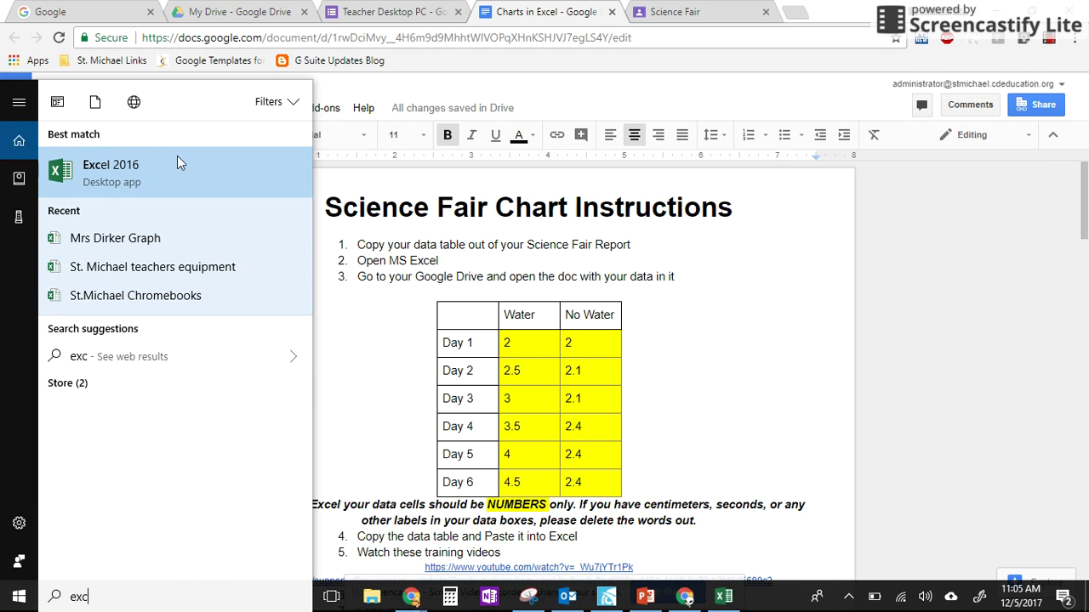
click(178, 164)
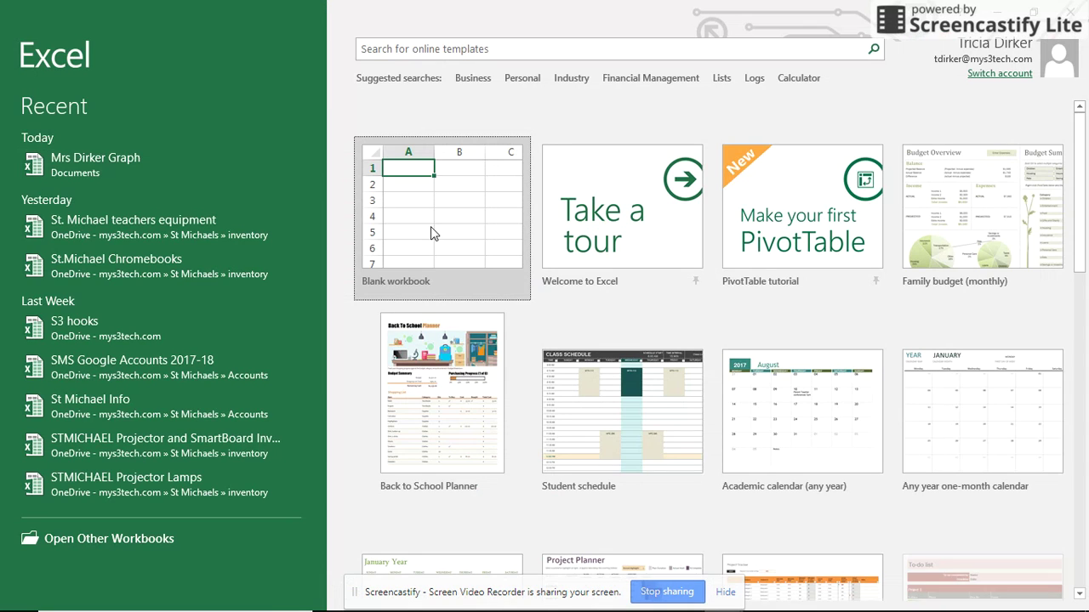
click(432, 228)
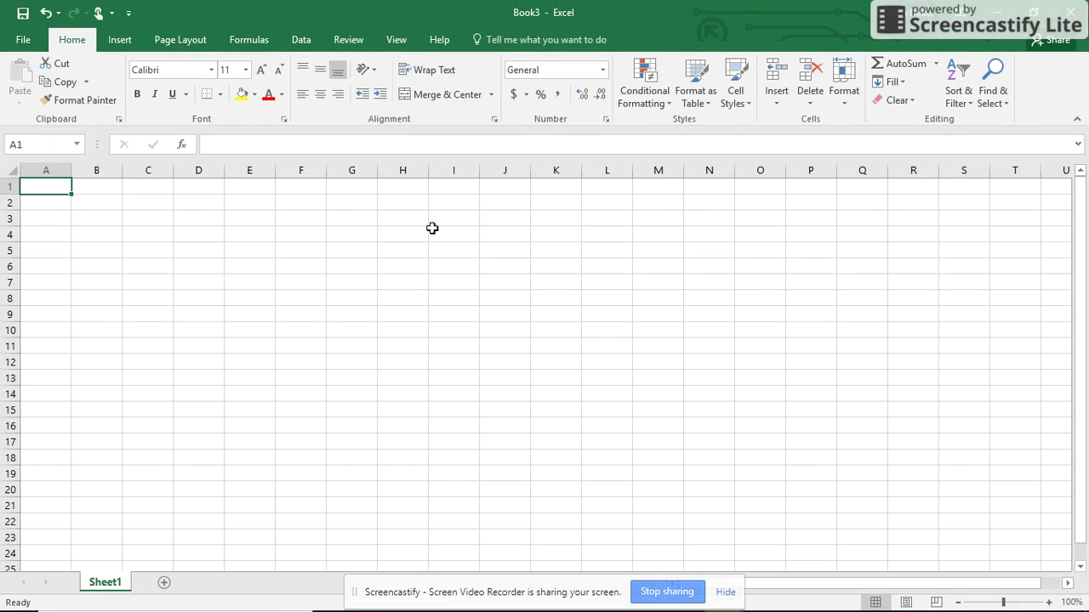
Step: Copy the Water / No Water data table from the Charts in Excel document and paste it into the blank Excel workbook at A1
key(alt+Tab)
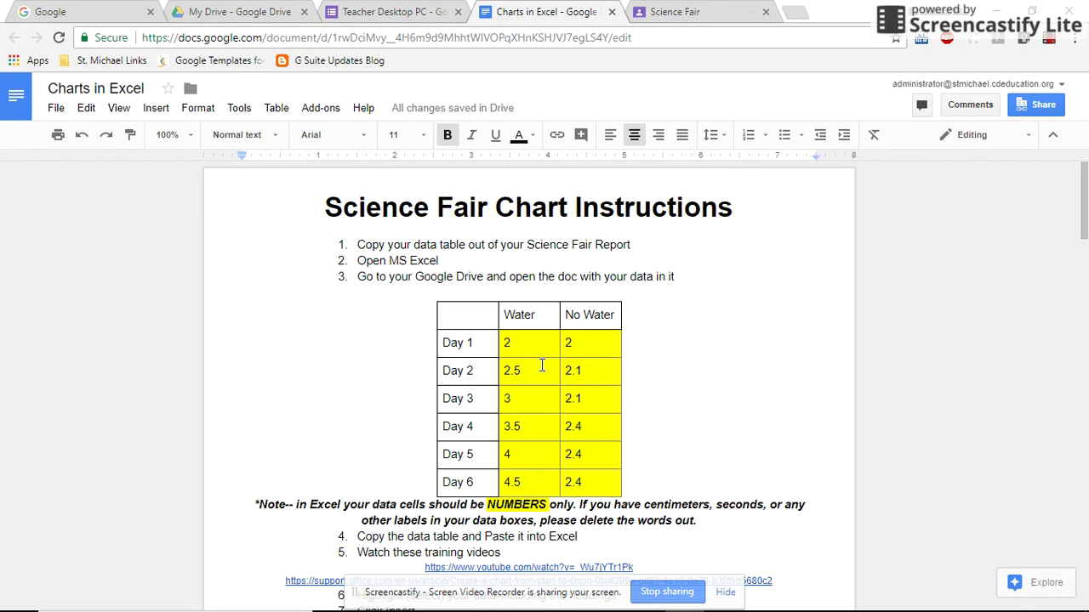
click(449, 316)
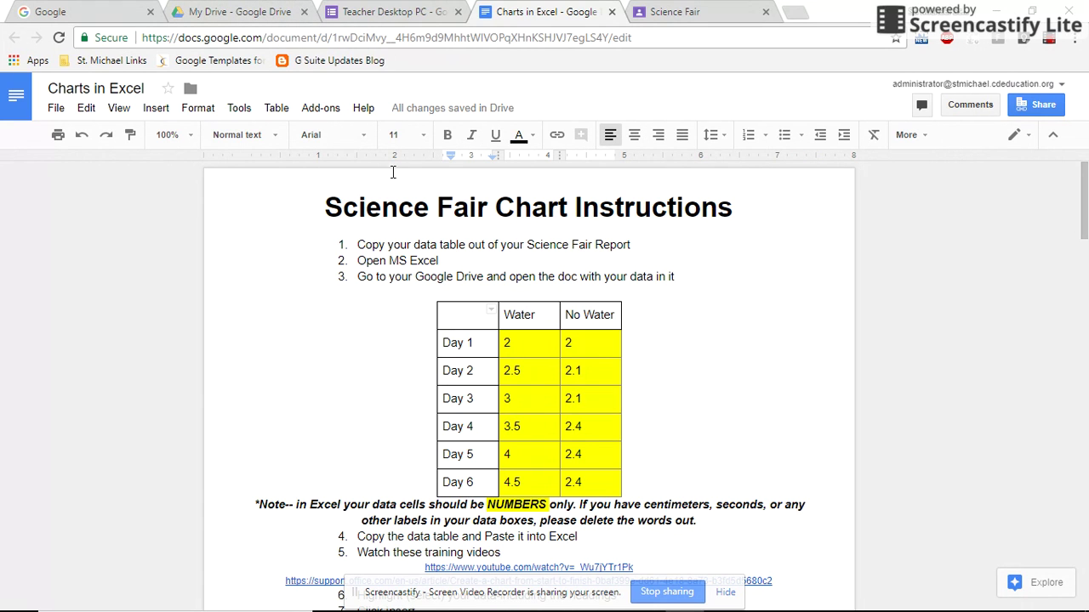
click(240, 12)
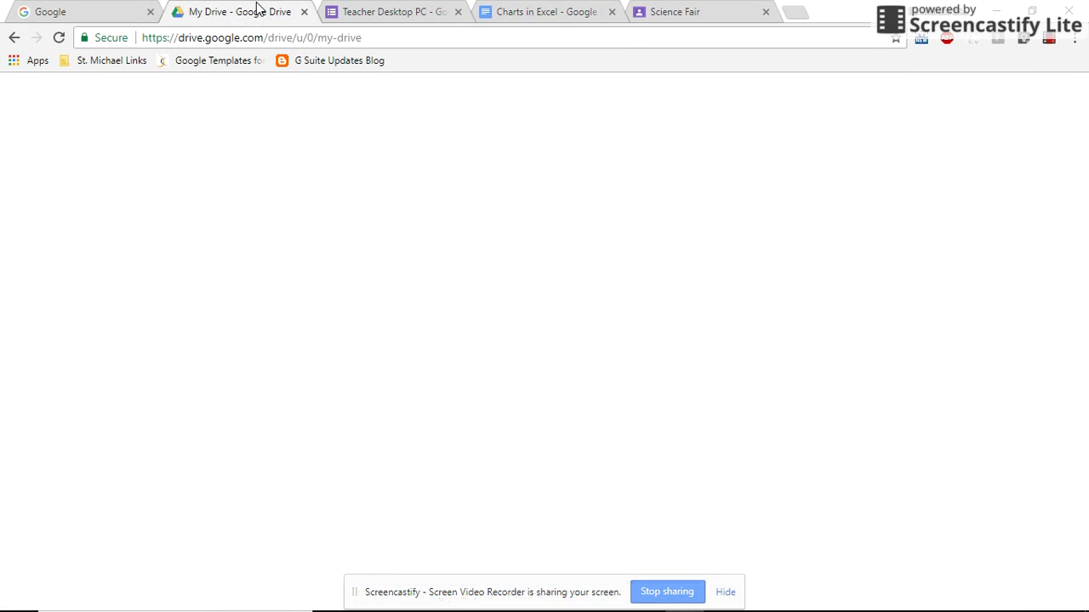
click(559, 13)
drag(462, 313, 607, 483)
key(ctrl+c)
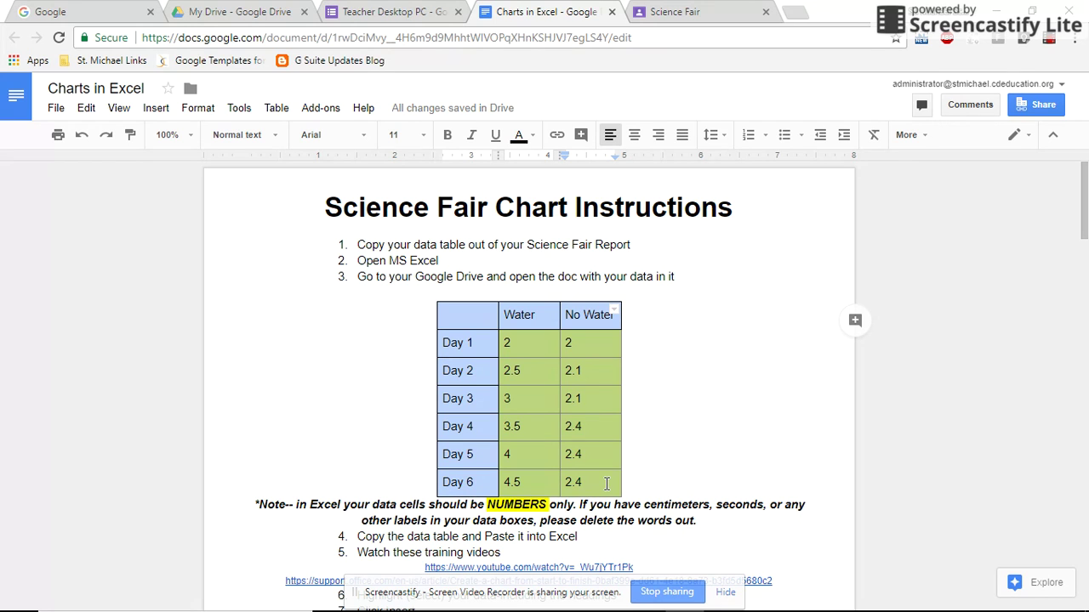
key(alt+Tab)
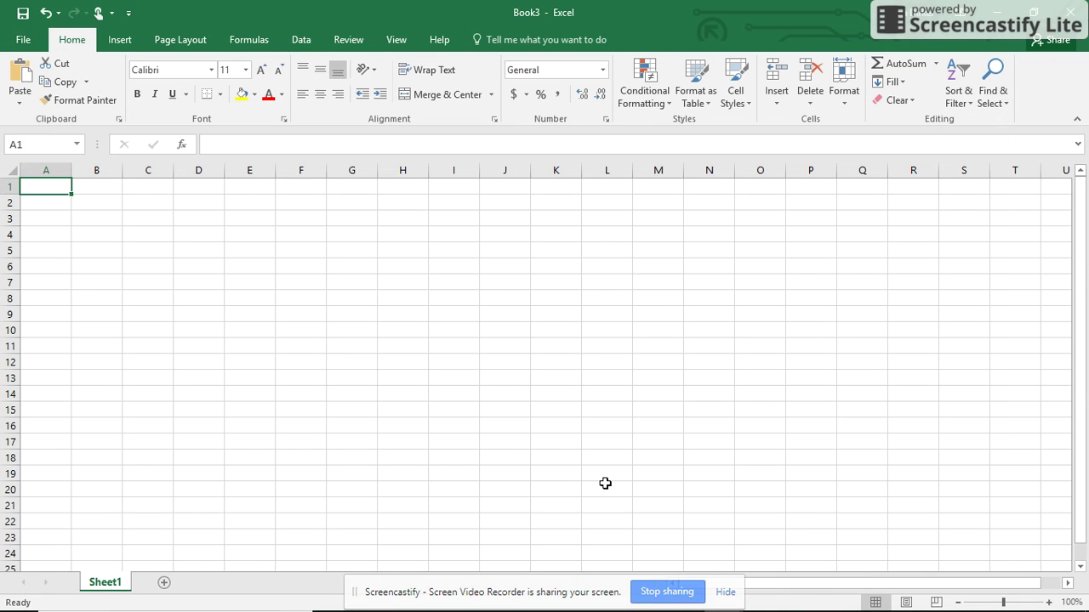
key(ctrl+v)
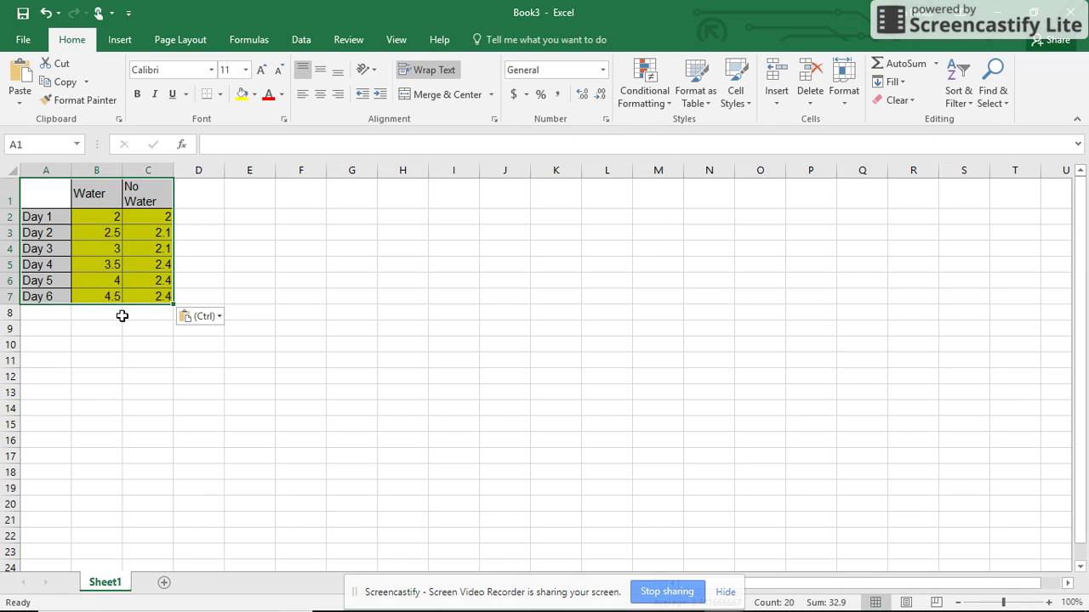
Step: Add the unit to the Day 1 Water value so that cell B2 reads 2 cm
click(121, 314)
drag(113, 222, 160, 294)
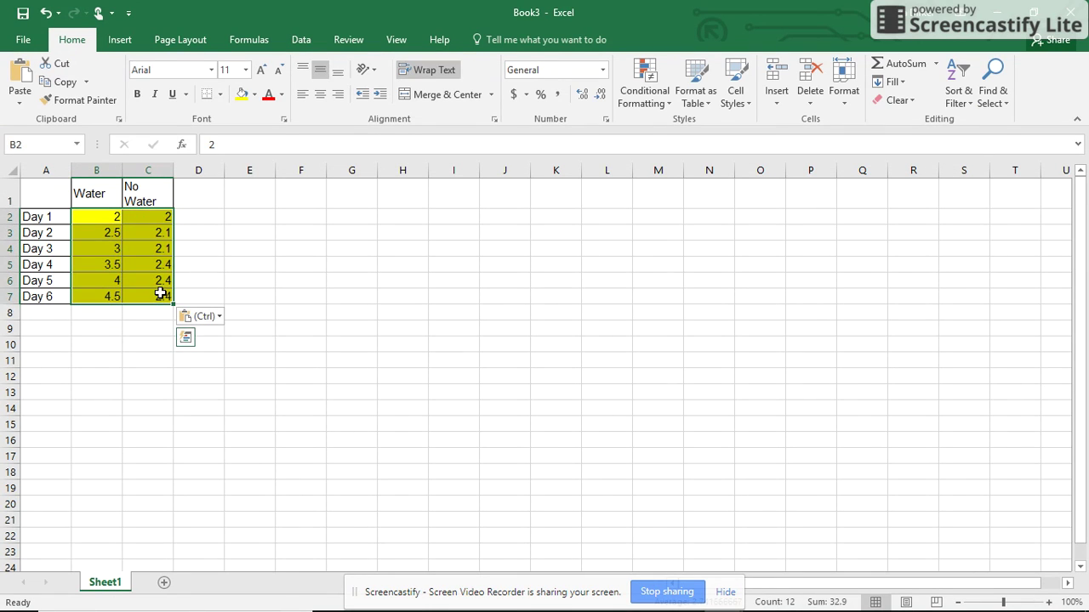
click(112, 220)
click(231, 145)
text(cm)
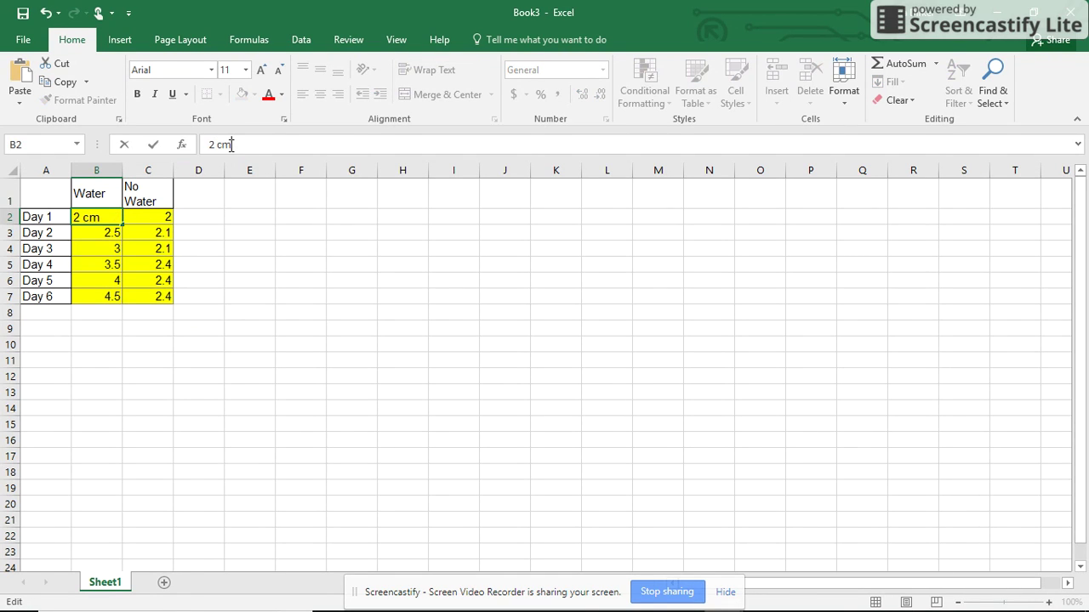
key(Return)
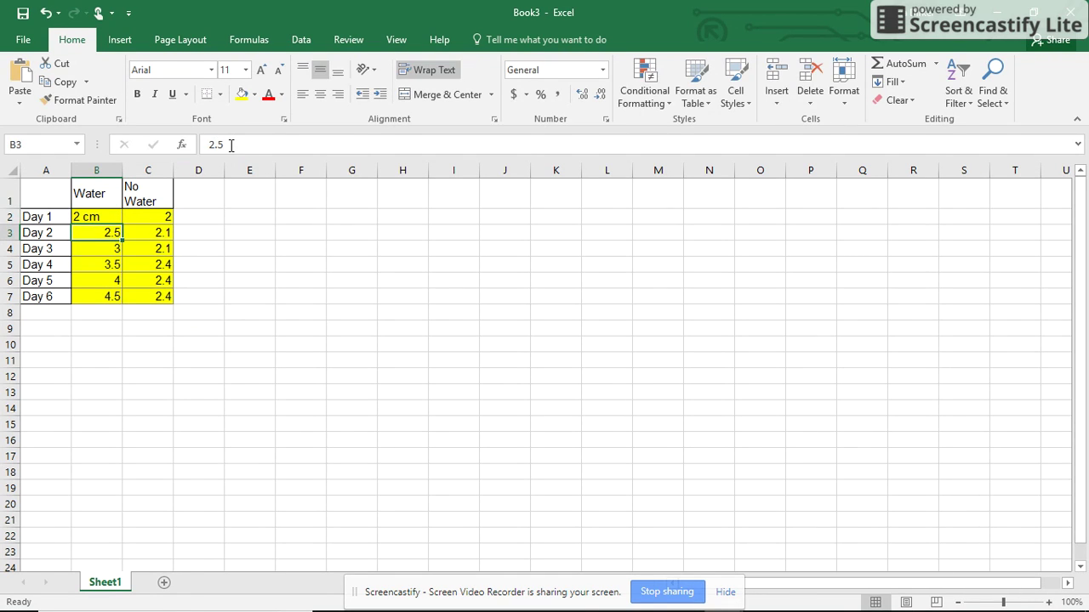
Step: Remove the cm unit from the Day 1 Water value in cell B2, keeping only the number 2
click(107, 220)
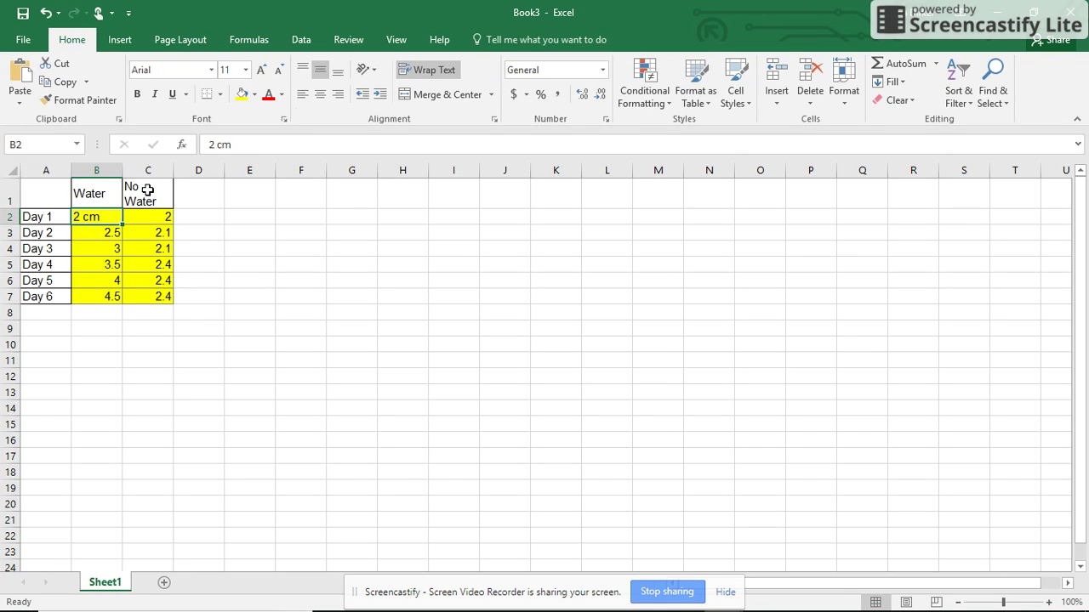
click(260, 145)
key(BackSpace)
key(BackSpace)
key(BackSpace)
key(Return)
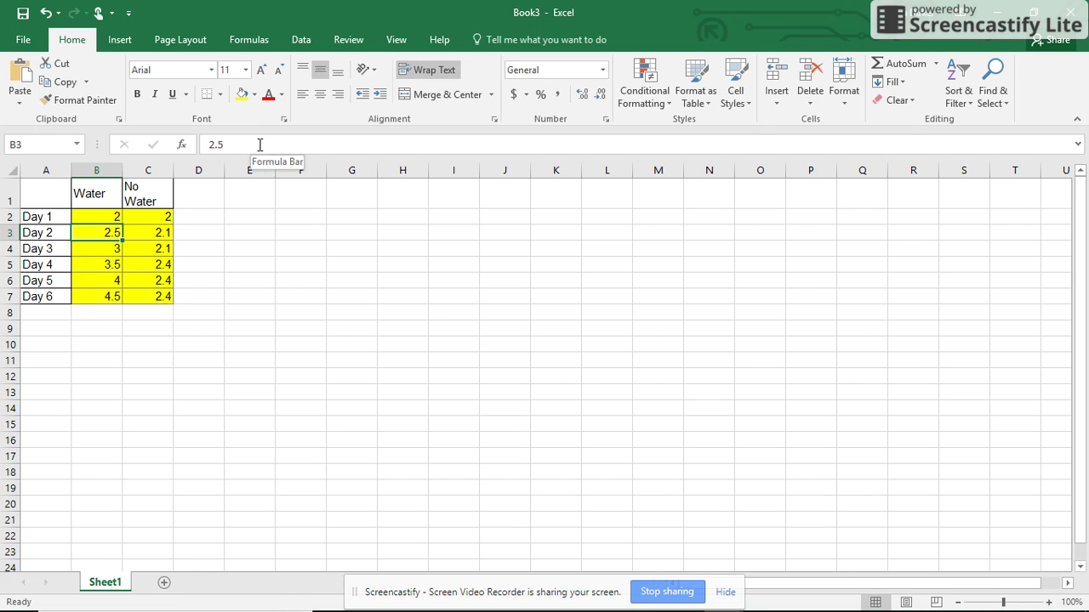
Step: Insert a 3-D clustered column chart from the whole data table A1:C7, including the day labels and column headings
drag(91, 216, 137, 297)
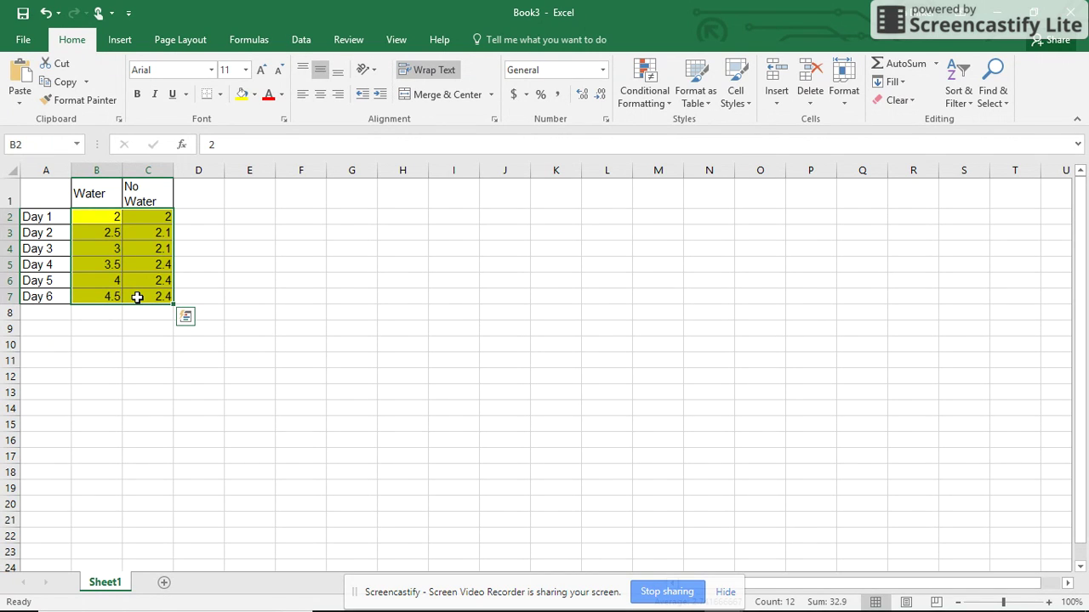
click(150, 346)
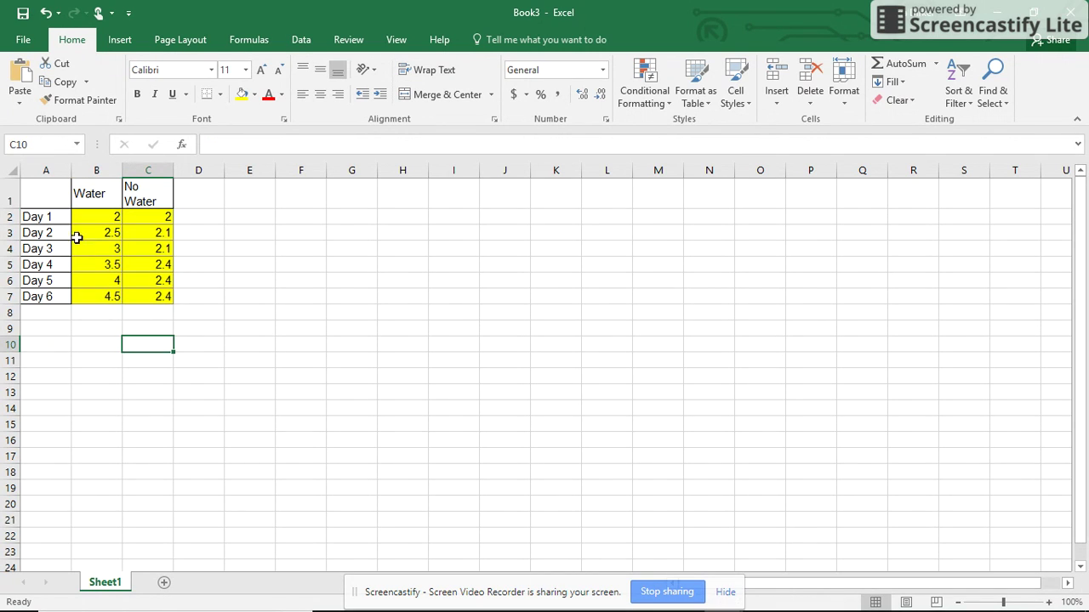
drag(49, 194, 144, 295)
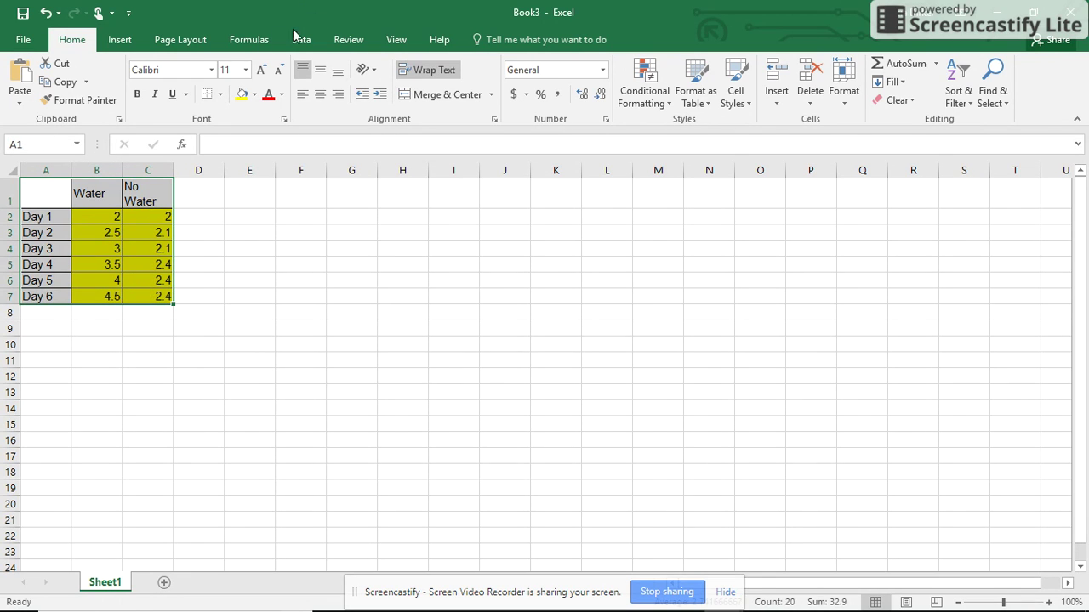
click(124, 40)
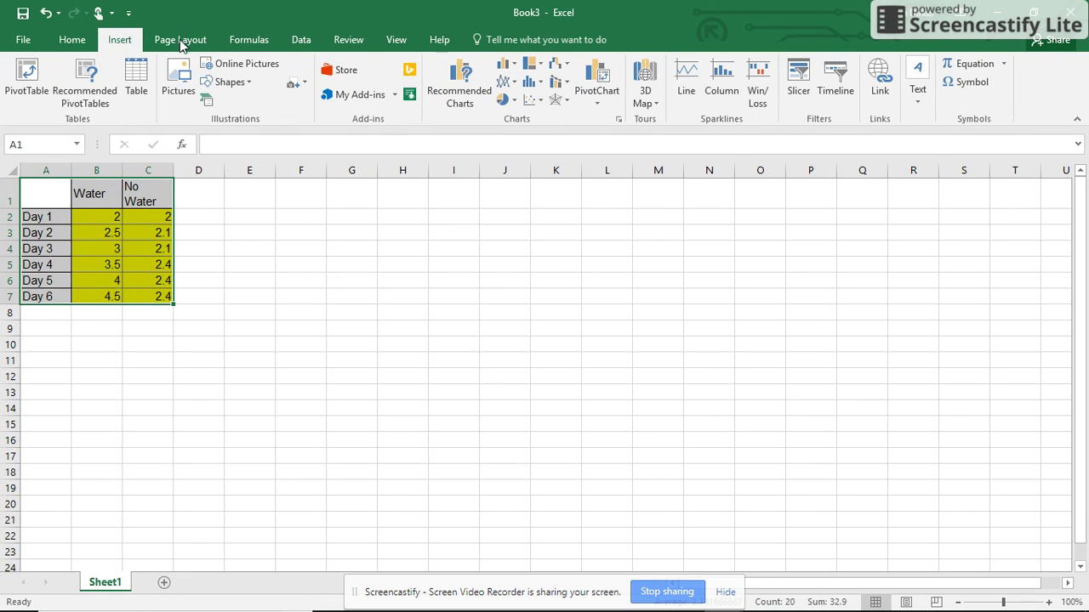
click(515, 68)
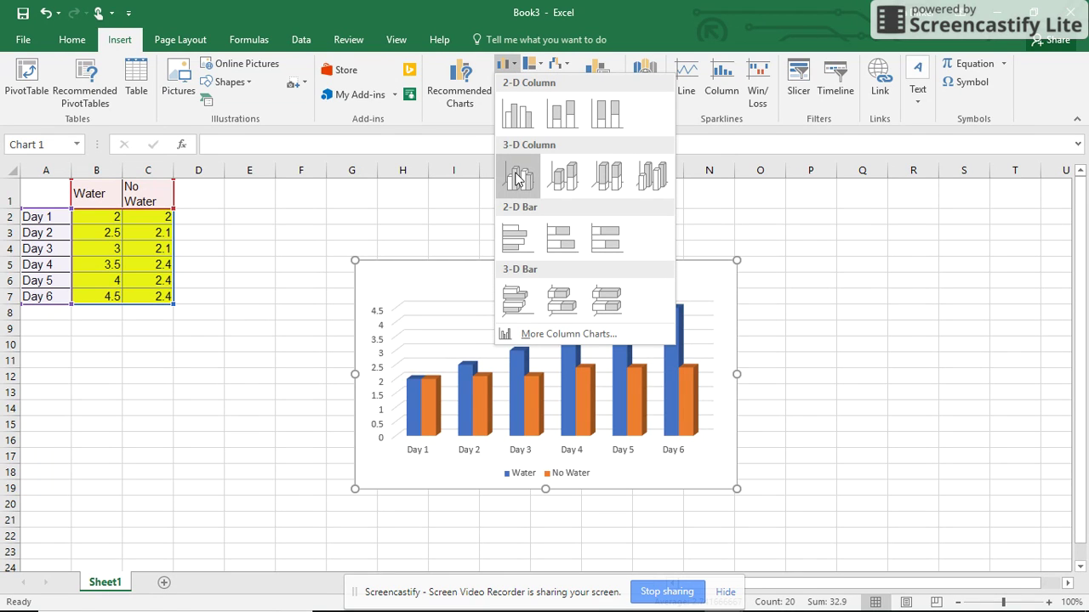
click(517, 178)
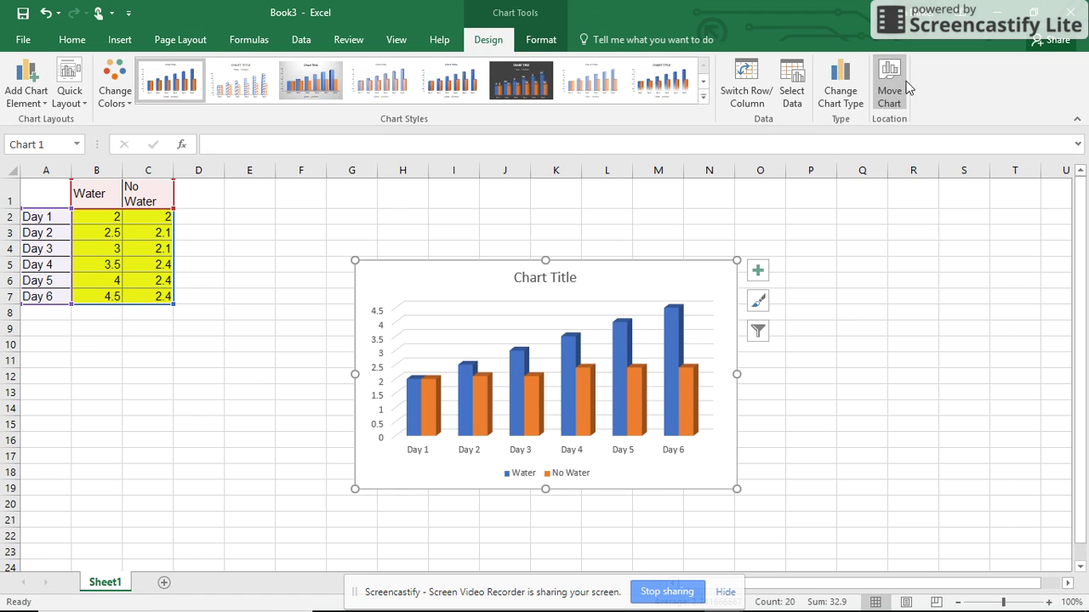
Step: Move the column chart to its own new sheet named Chart1
click(891, 88)
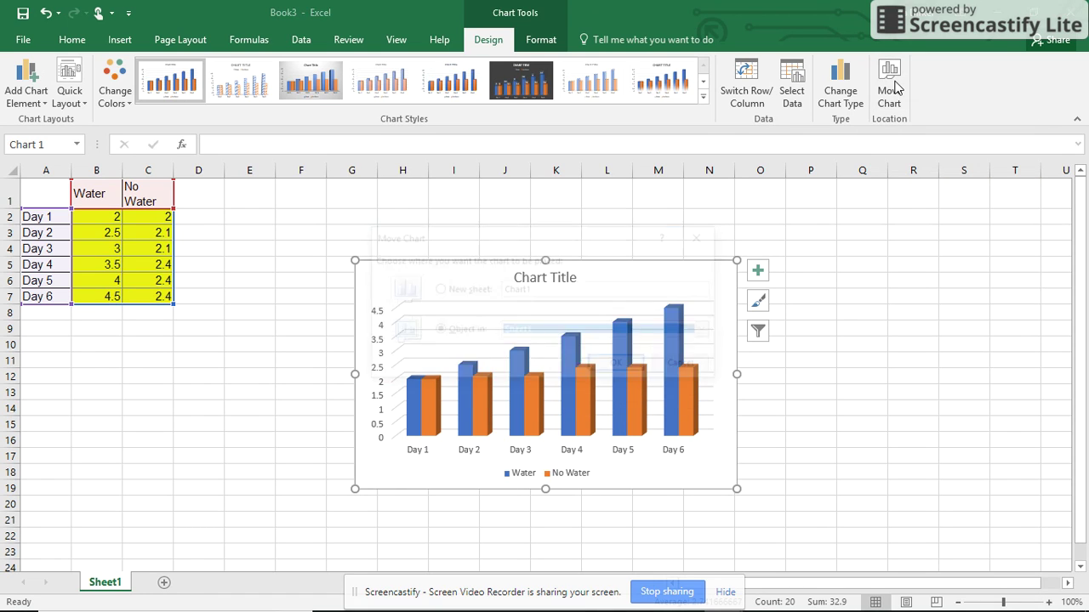
click(436, 290)
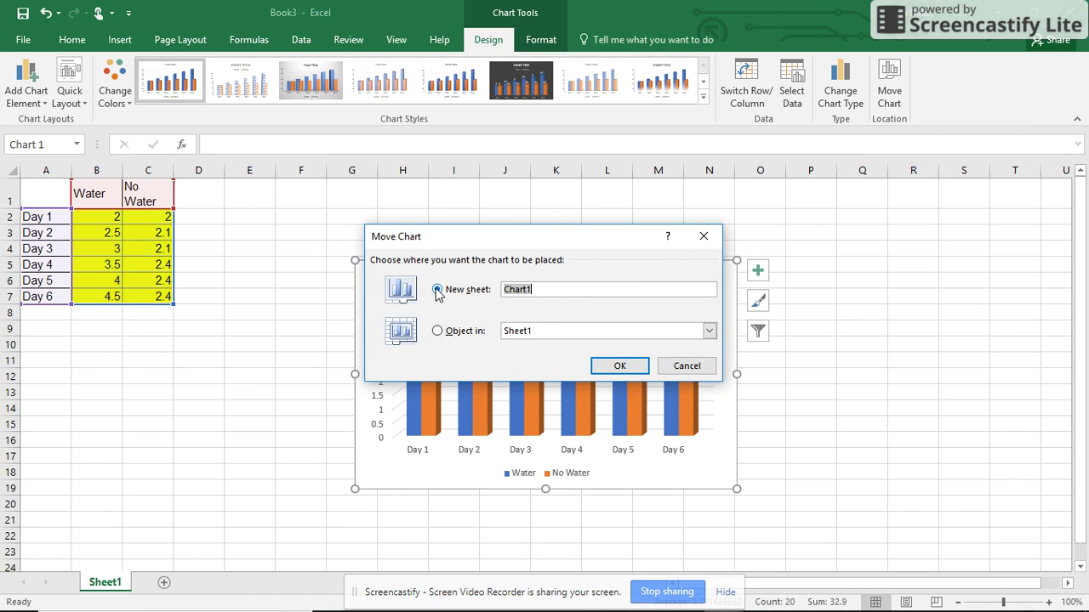
click(620, 367)
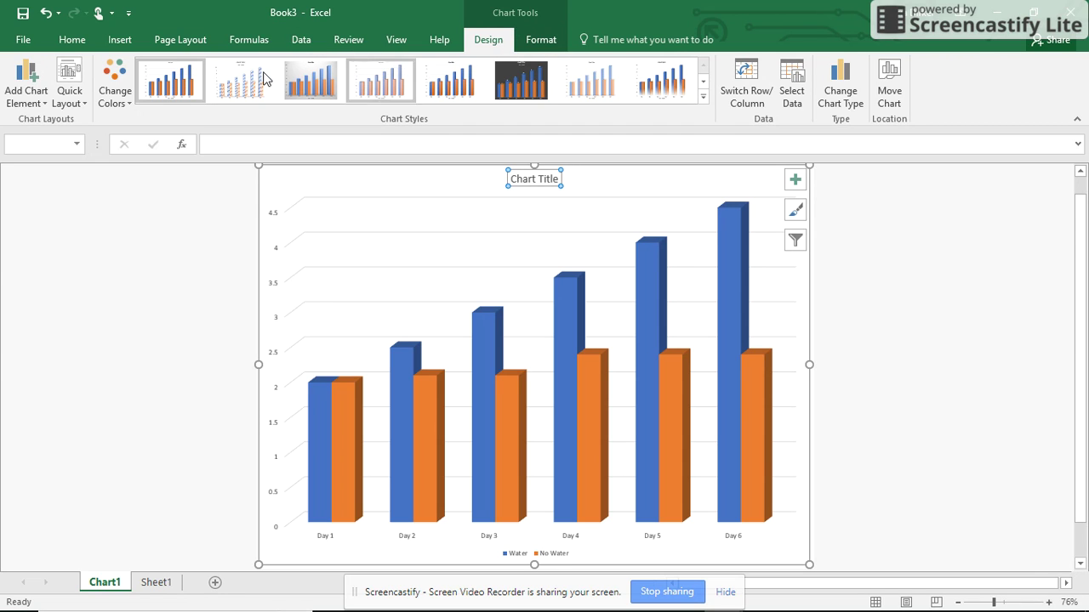
Step: Format the chart title text as 18 pt, bold and green
click(75, 41)
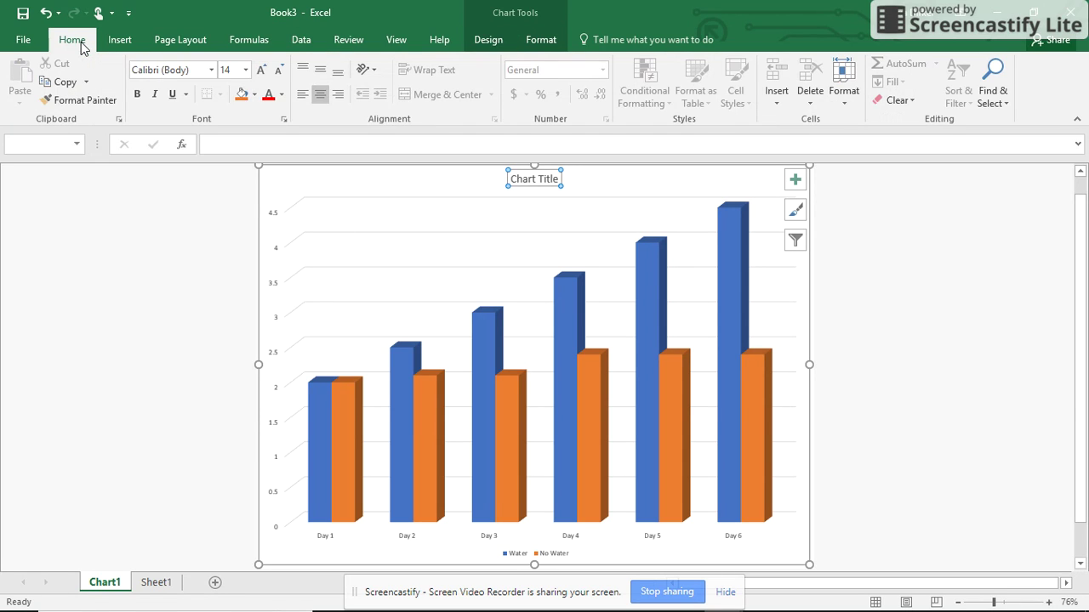
click(244, 70)
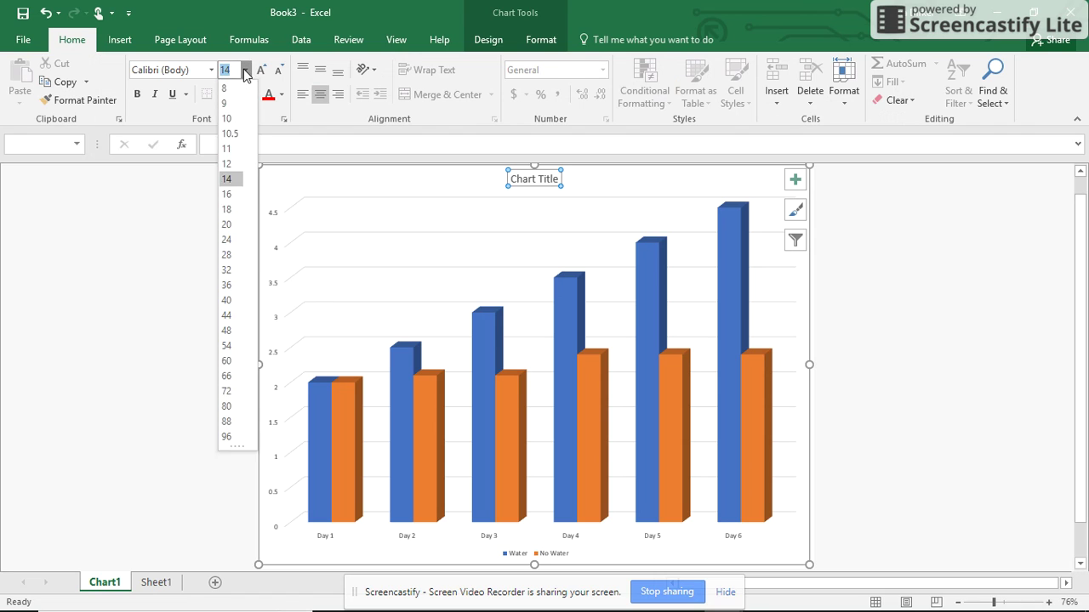
click(239, 205)
click(137, 95)
click(282, 96)
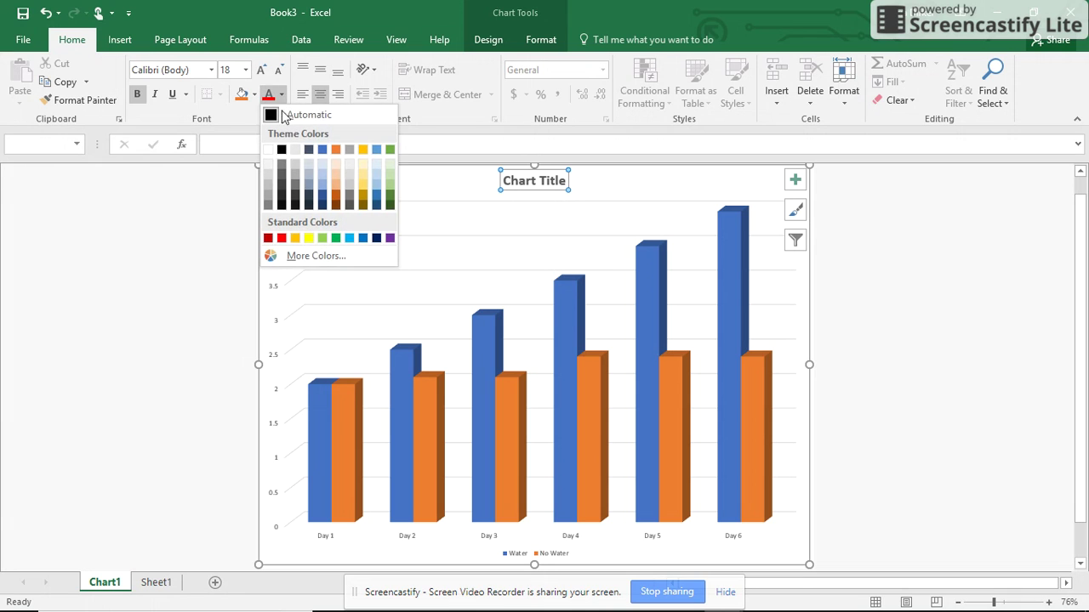
click(389, 151)
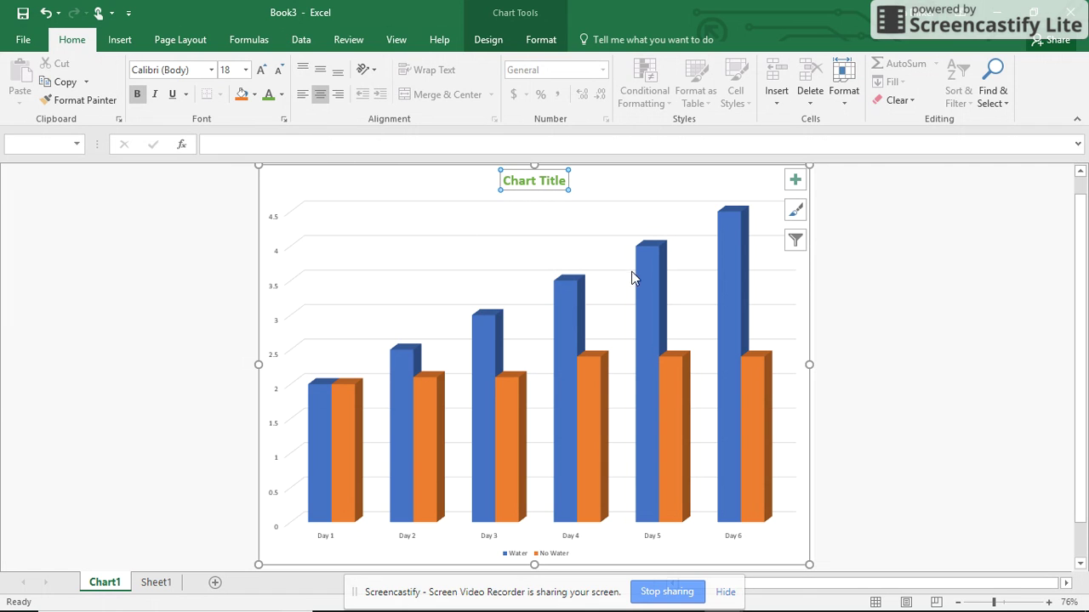
Step: Fill the orange No Water columns of the chart with a light blue theme colour
right_click(561, 302)
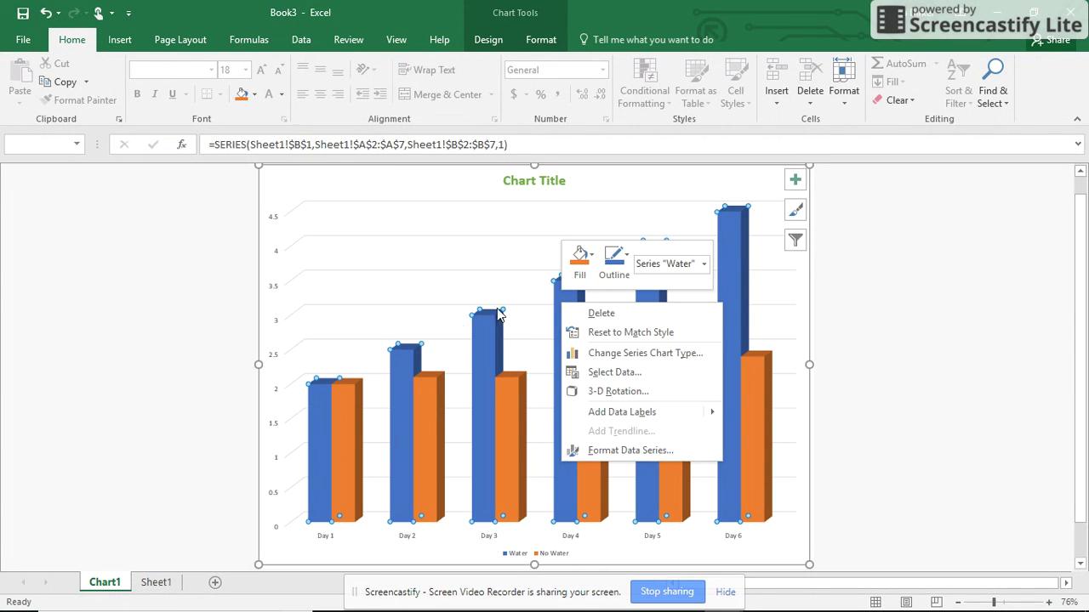
key(Escape)
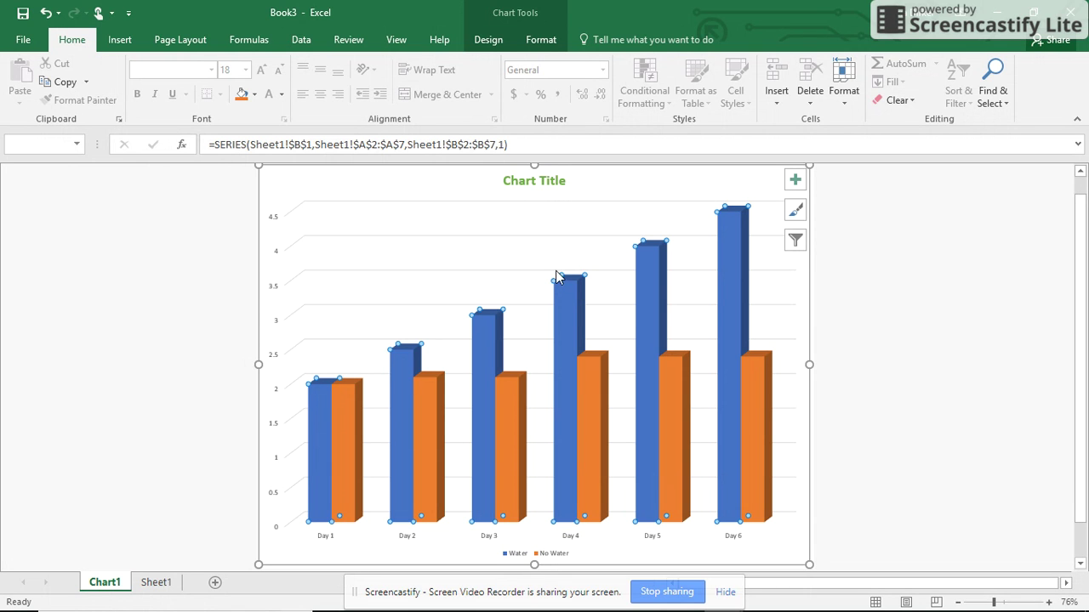
double_click(487, 346)
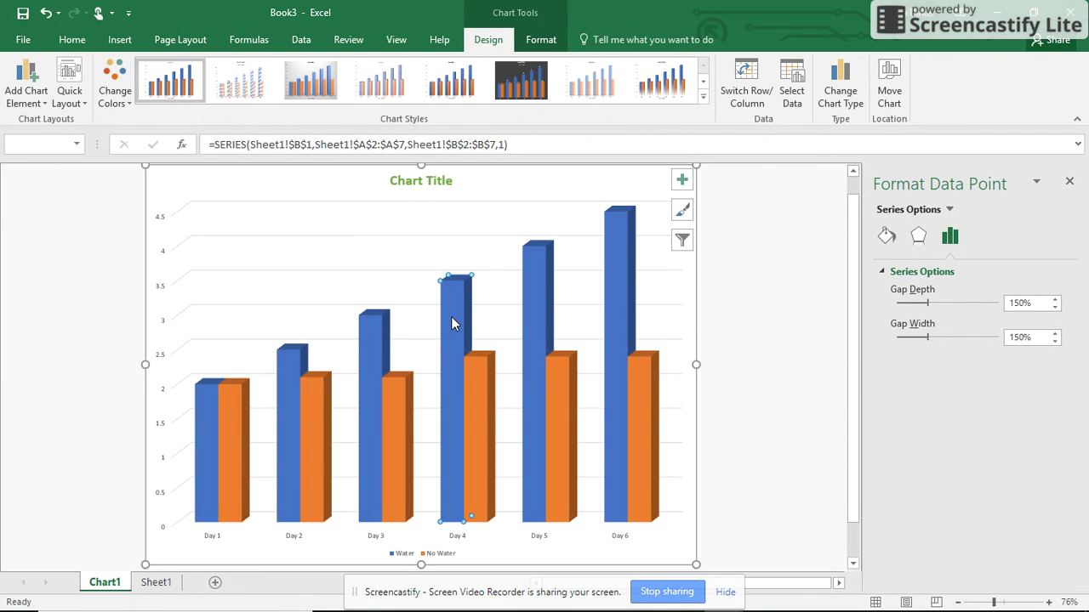
click(473, 379)
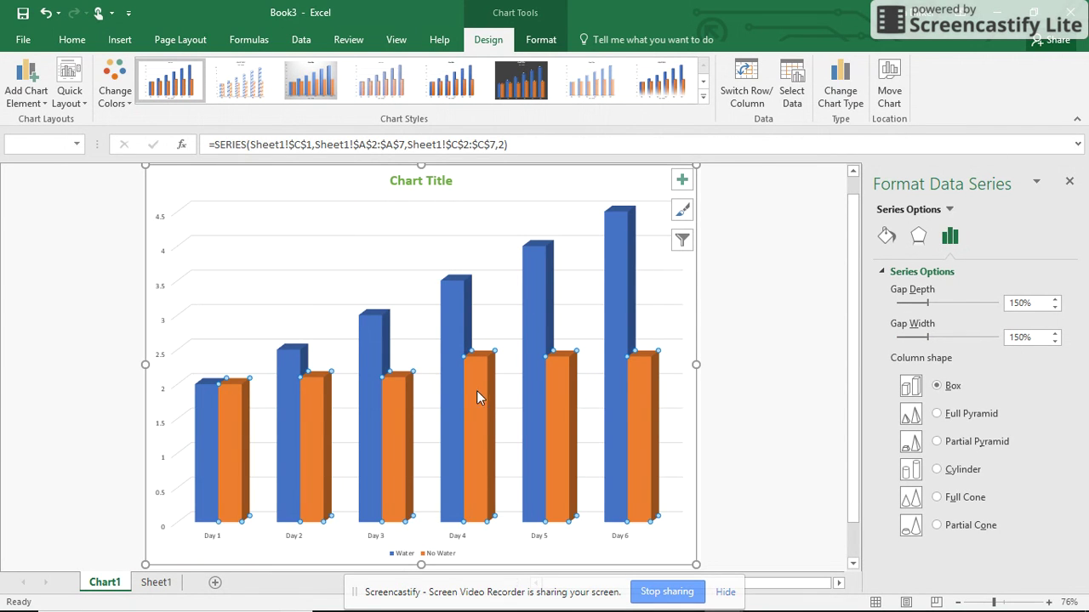
click(886, 237)
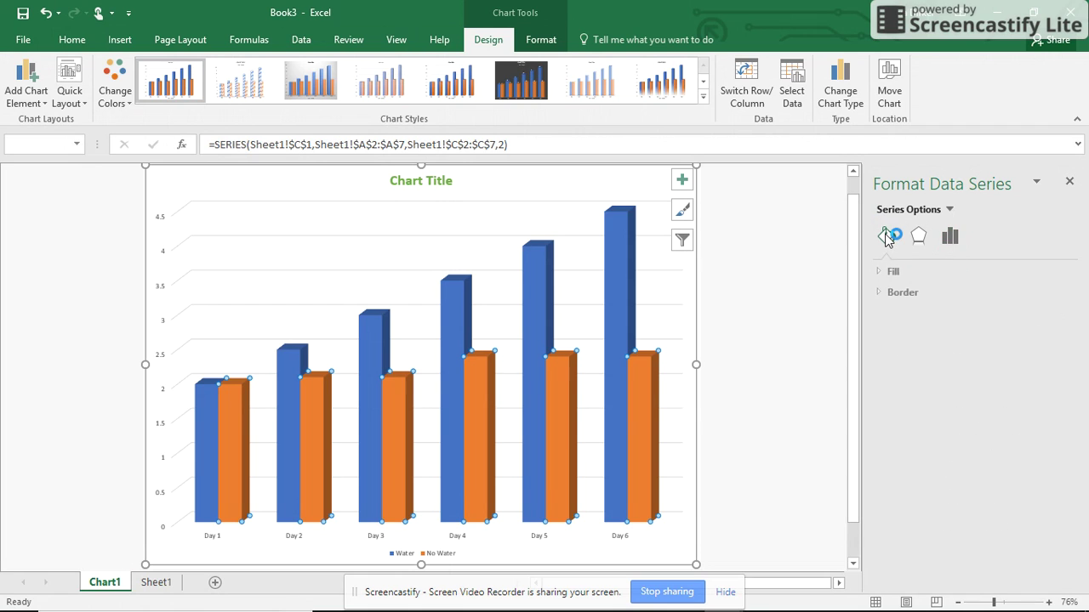
click(896, 271)
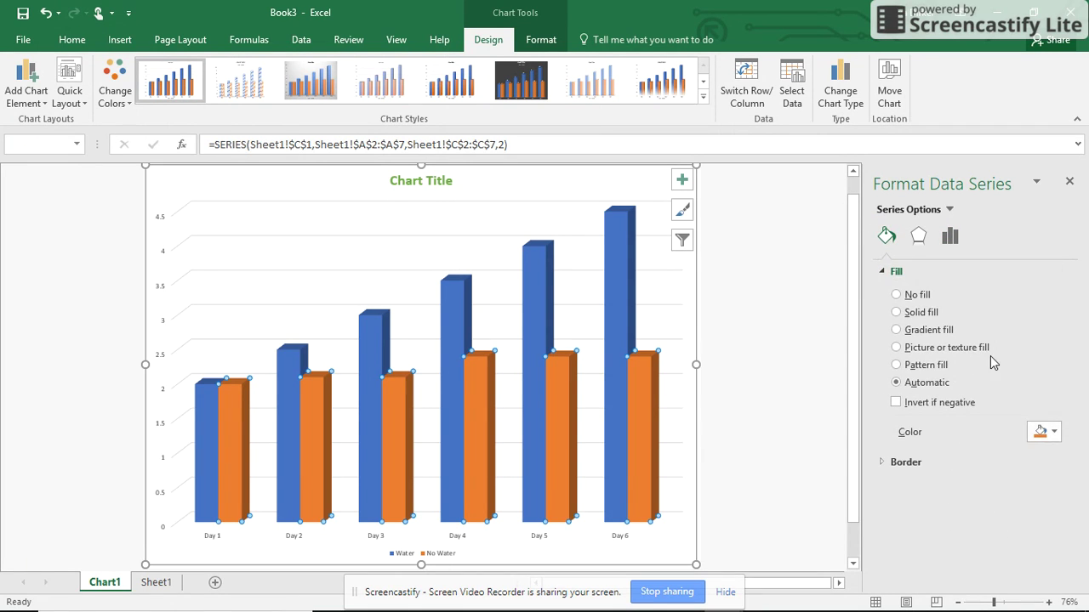
click(1054, 432)
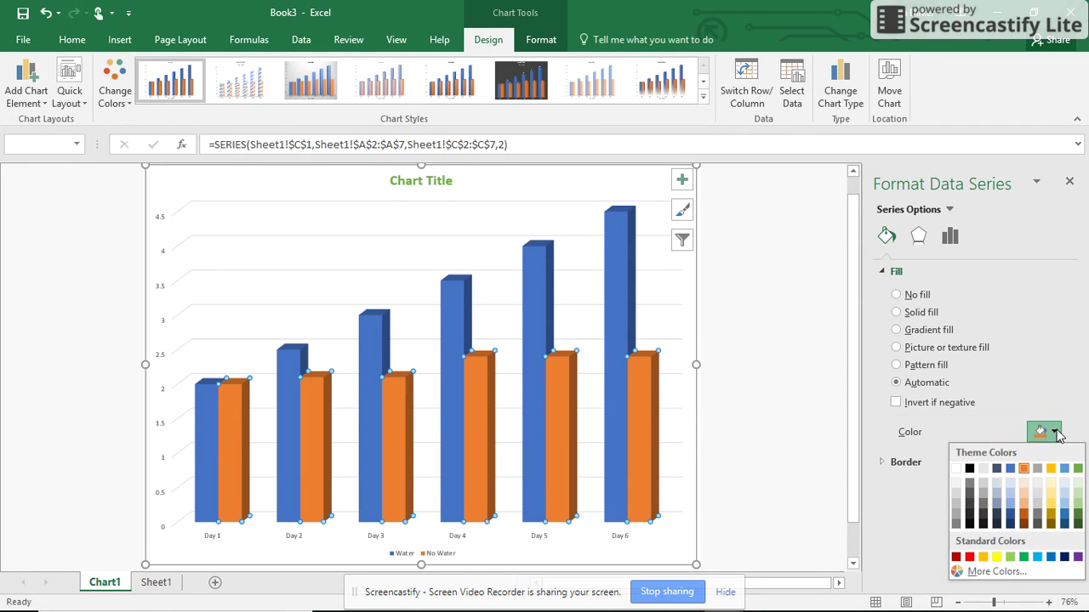
click(1065, 508)
Step: Fill the Water columns with the green theme colour
click(616, 309)
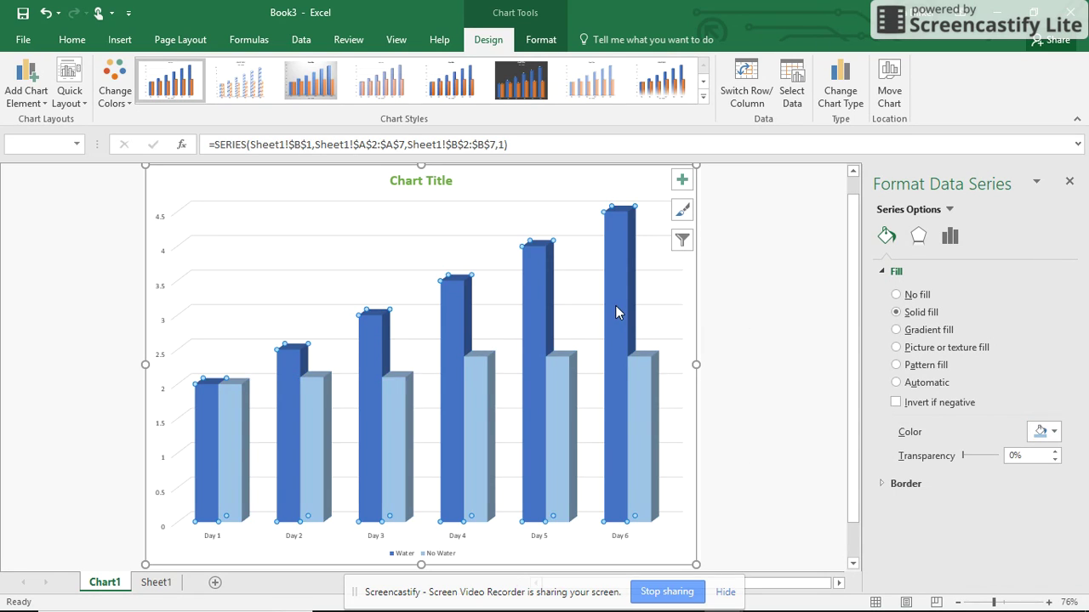
click(1059, 436)
click(1077, 470)
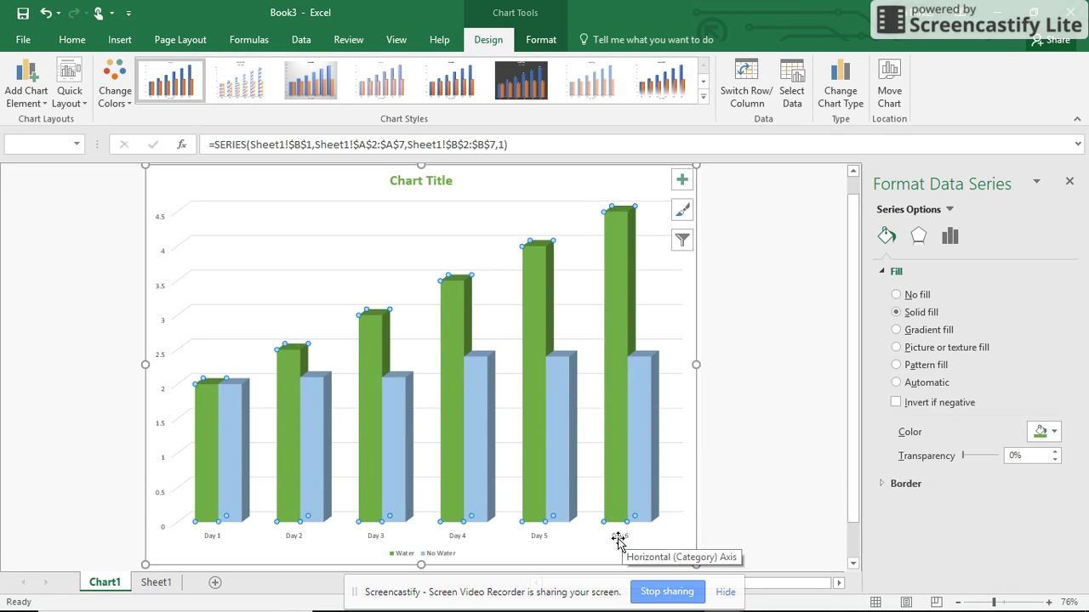
Step: Set the chart legend's font size to 12 pt
click(407, 557)
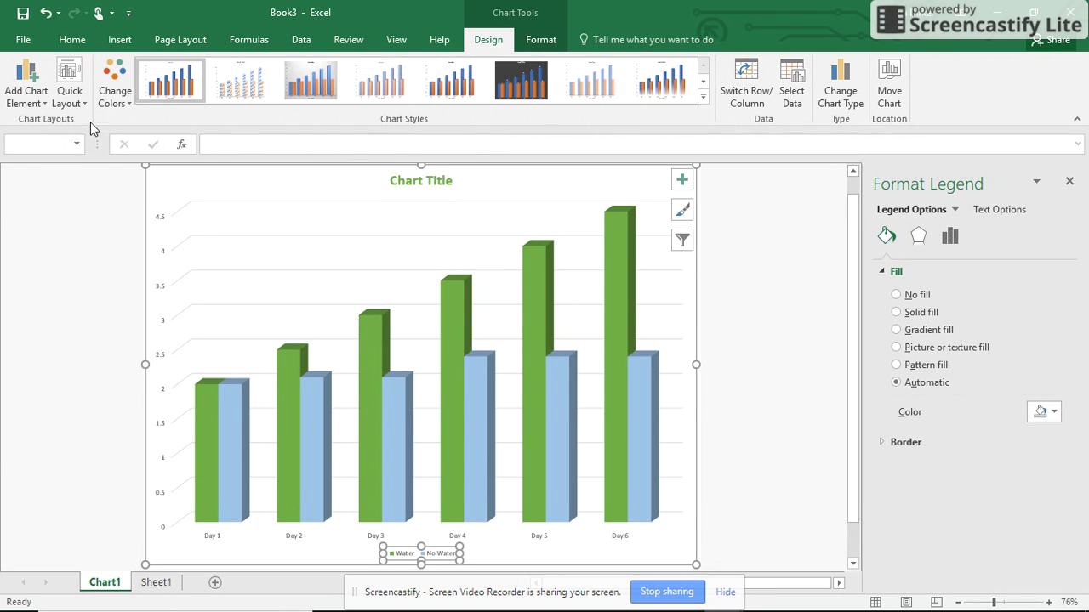
click(73, 39)
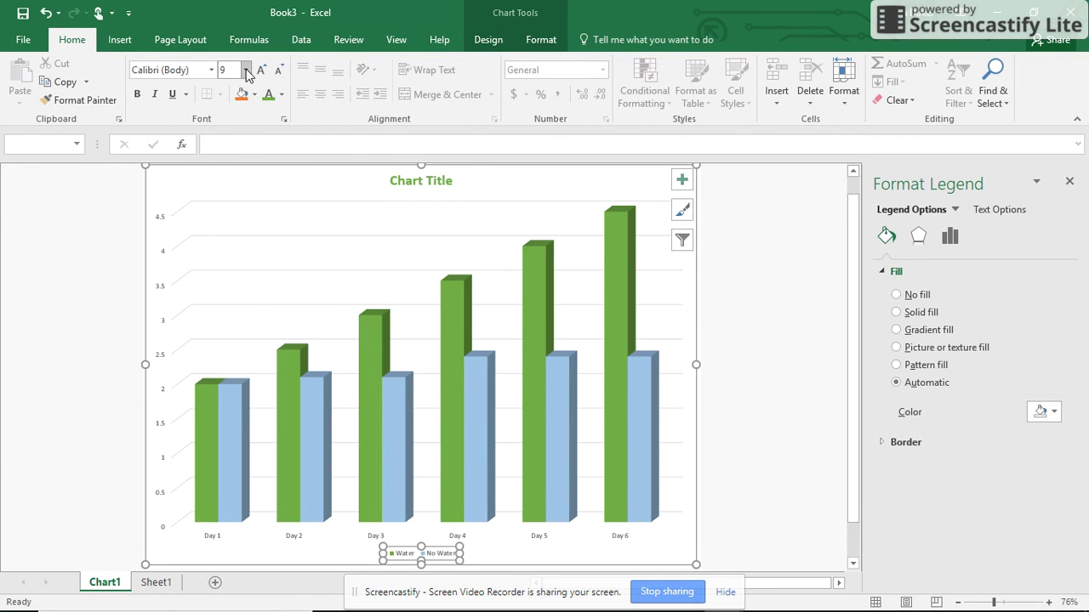
click(246, 70)
click(230, 153)
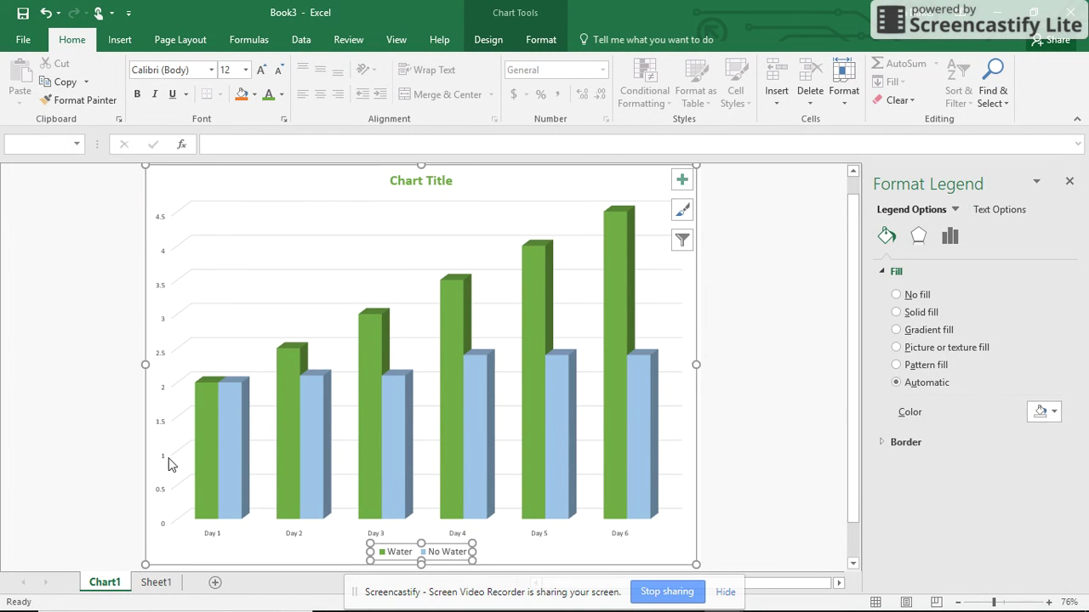
click(239, 554)
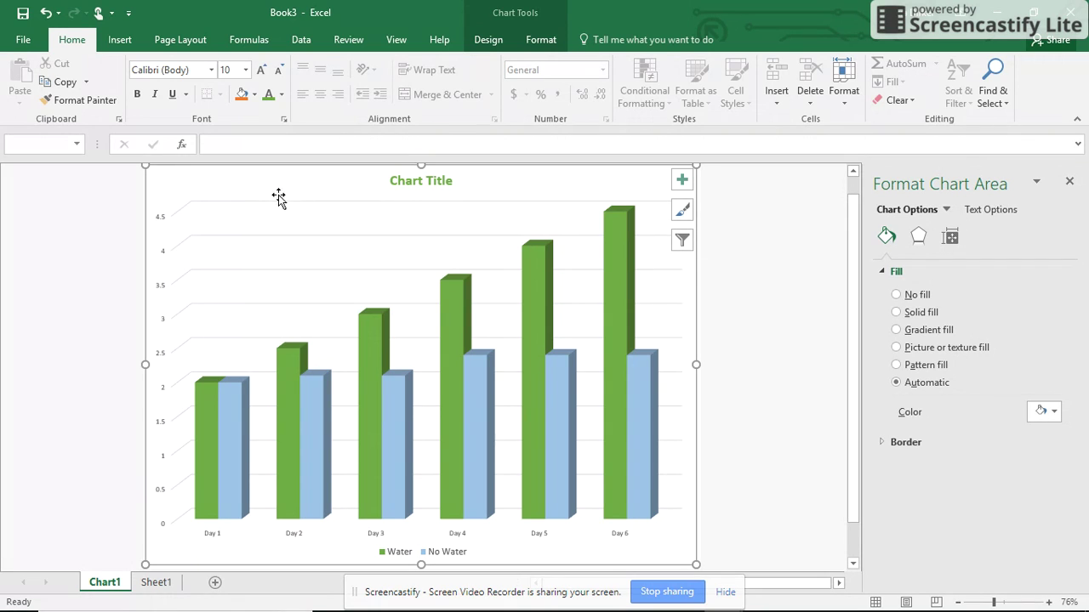
Step: Add a primary vertical axis title to the chart
click(538, 41)
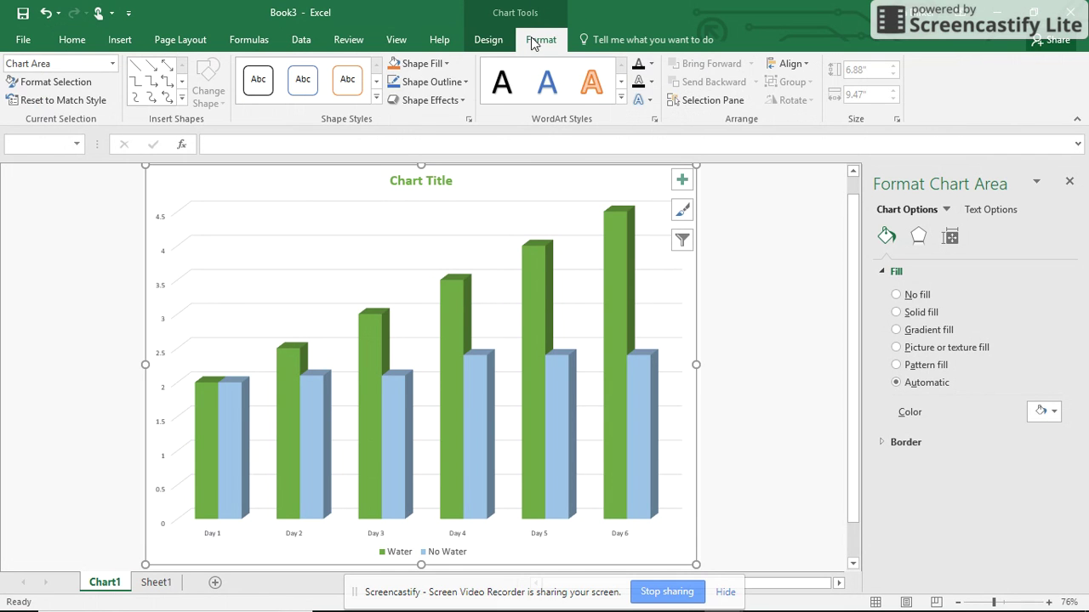
click(508, 42)
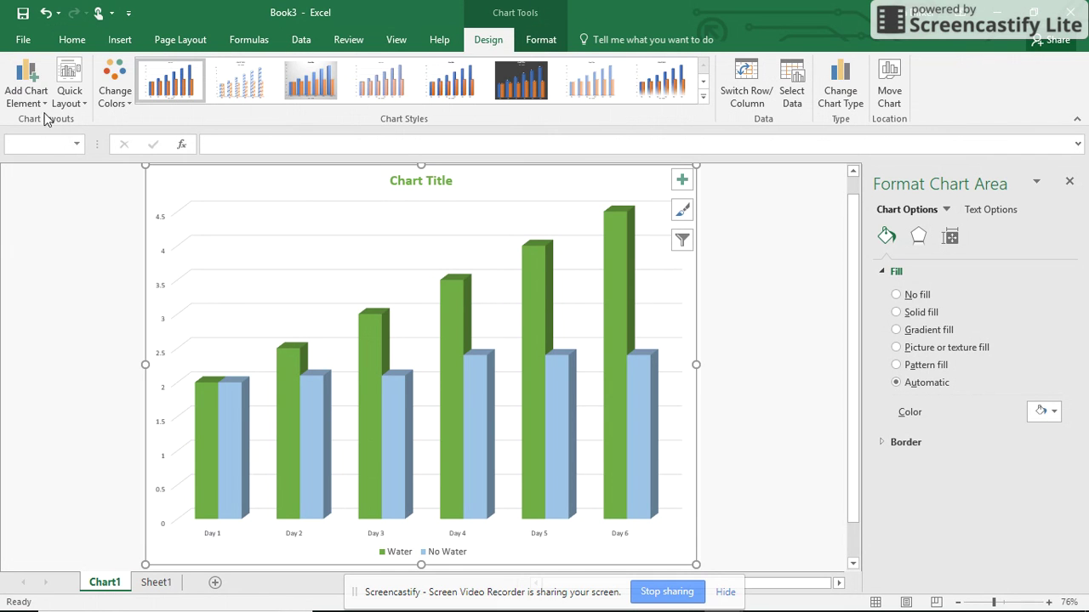
click(41, 103)
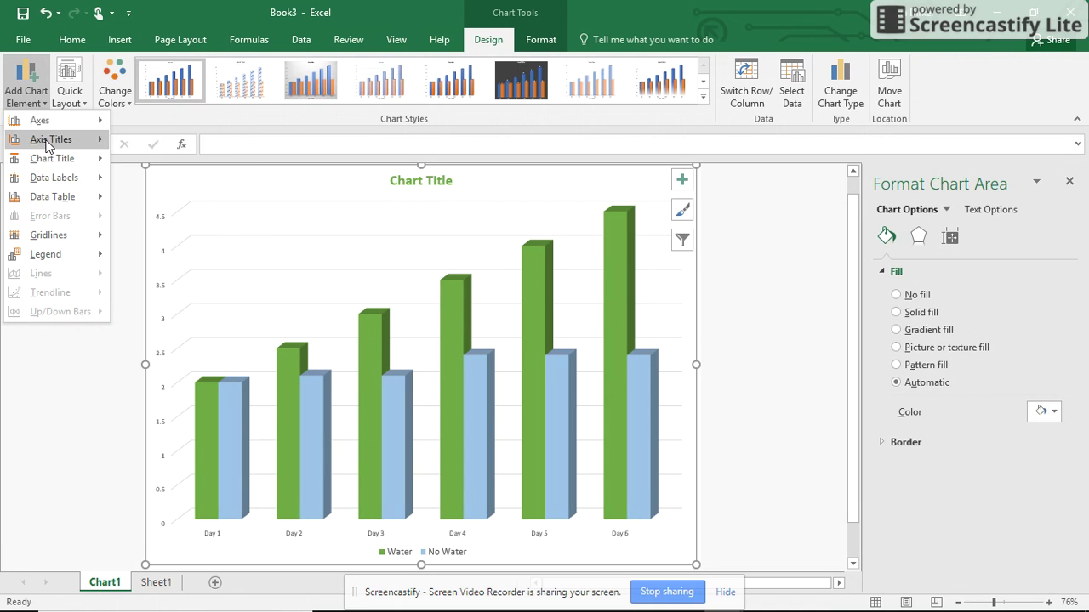
mouse_move(47, 142)
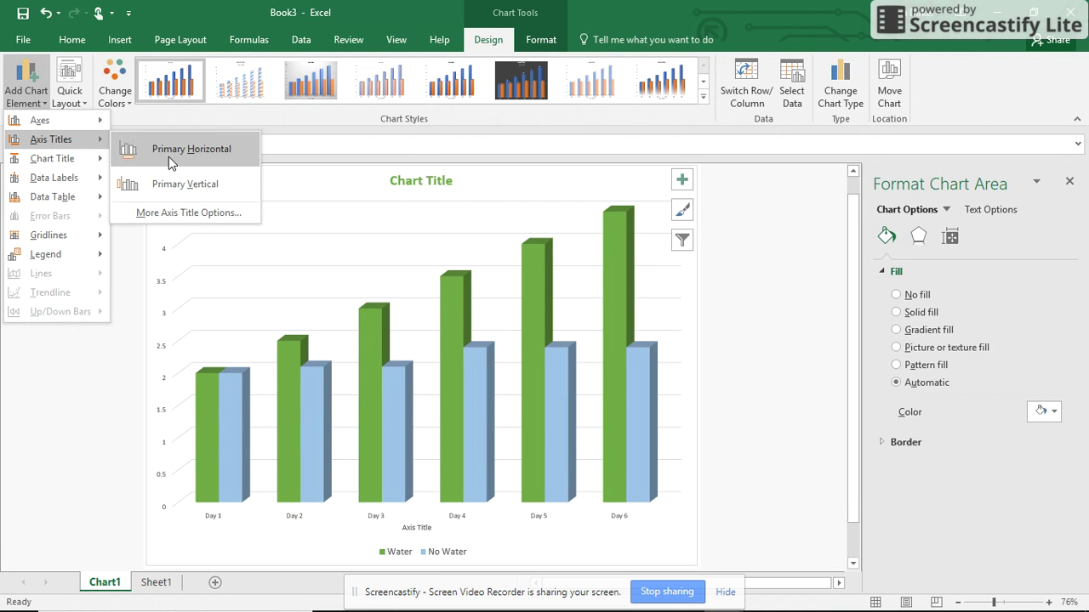
click(173, 187)
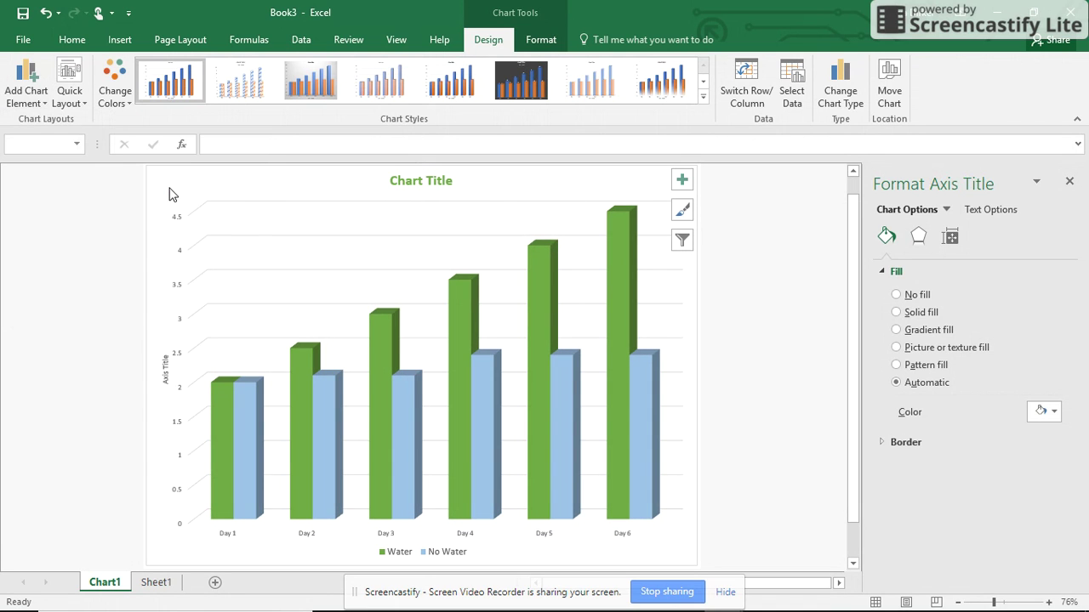
Step: Replace the vertical axis title's placeholder text with "Growth in Centimeters"
double_click(167, 366)
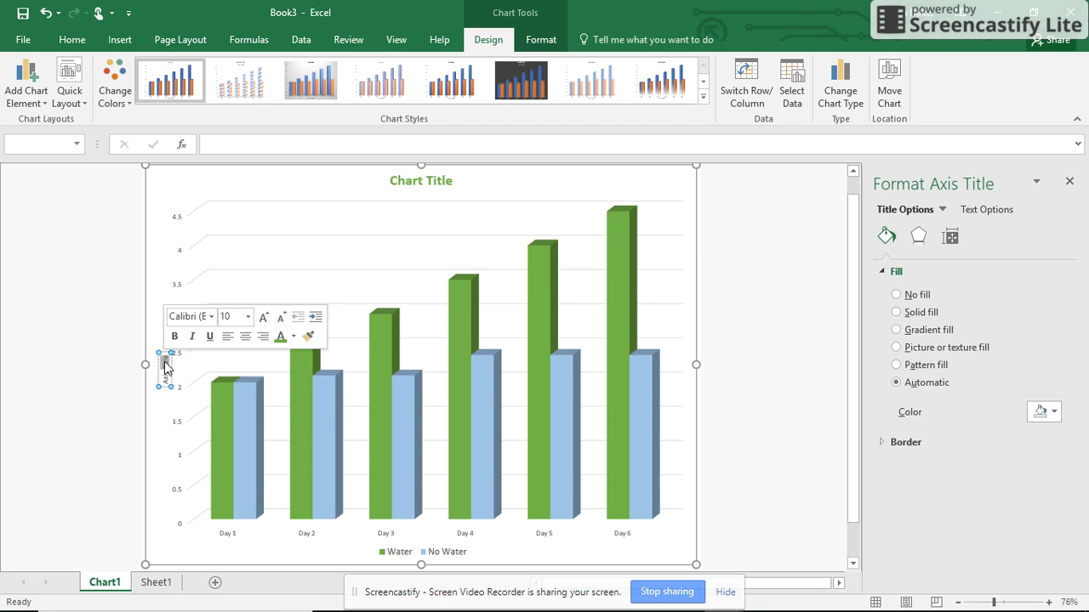
key(BackSpace)
key(BackSpace)
key(BackSpace)
key(BackSpace)
key(BackSpace)
key(BackSpace)
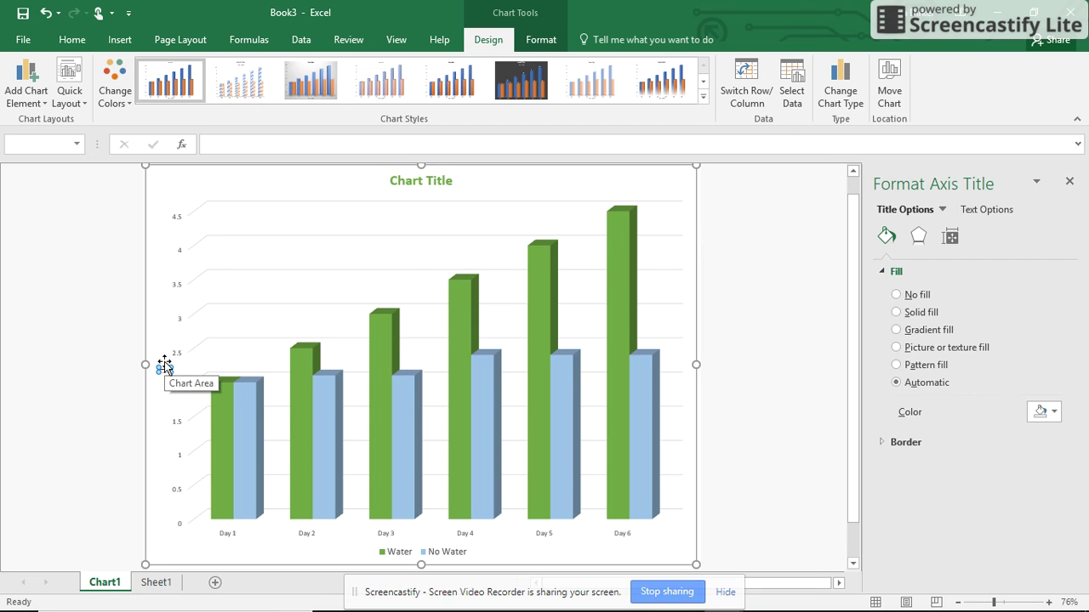
text(Inches)
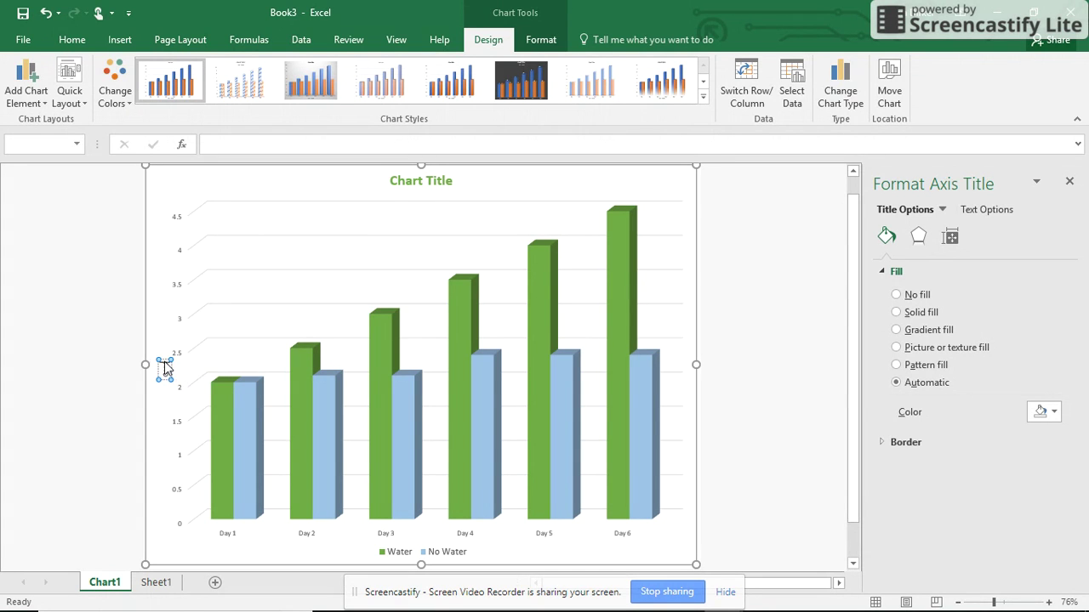
key(BackSpace)
key(BackSpace)
key(BackSpace)
key(BackSpace)
key(BackSpace)
key(BackSpace)
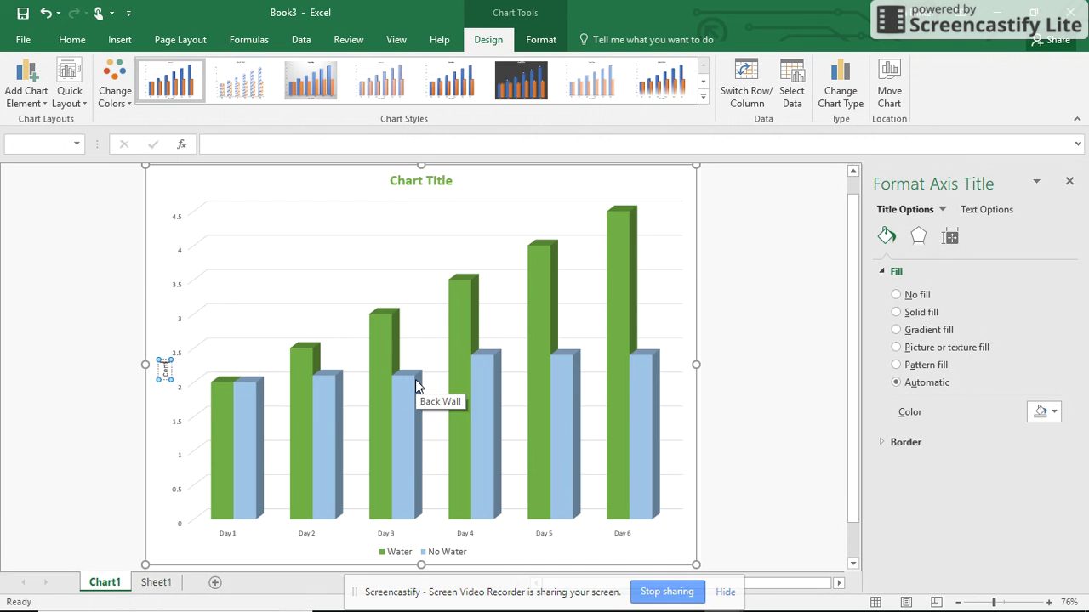
text(Growth in Centimeters)
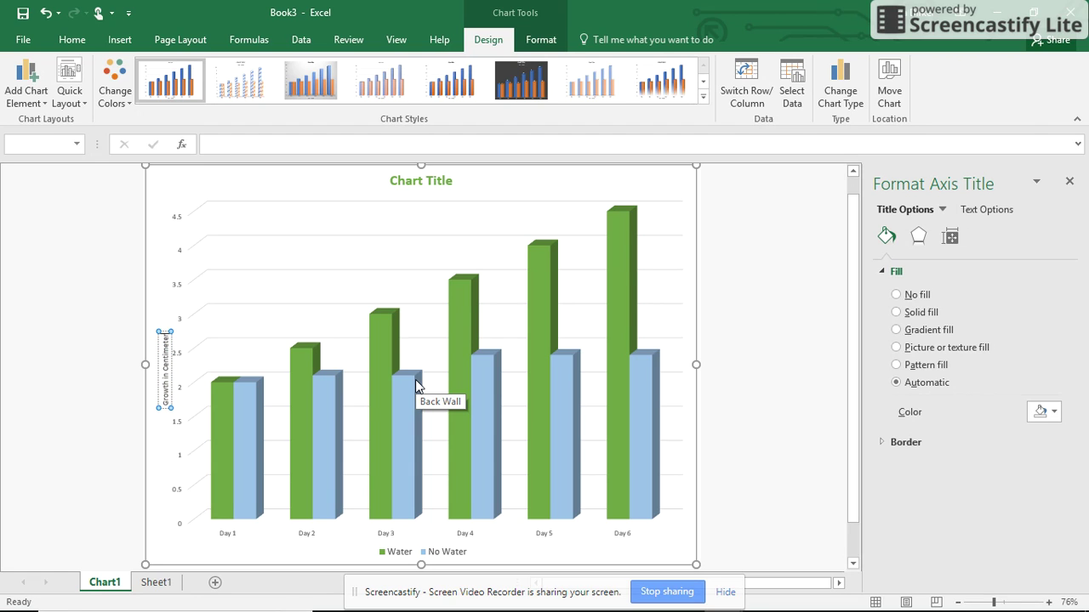
Step: Format the vertical axis title as 12 pt and bold
click(161, 308)
click(164, 342)
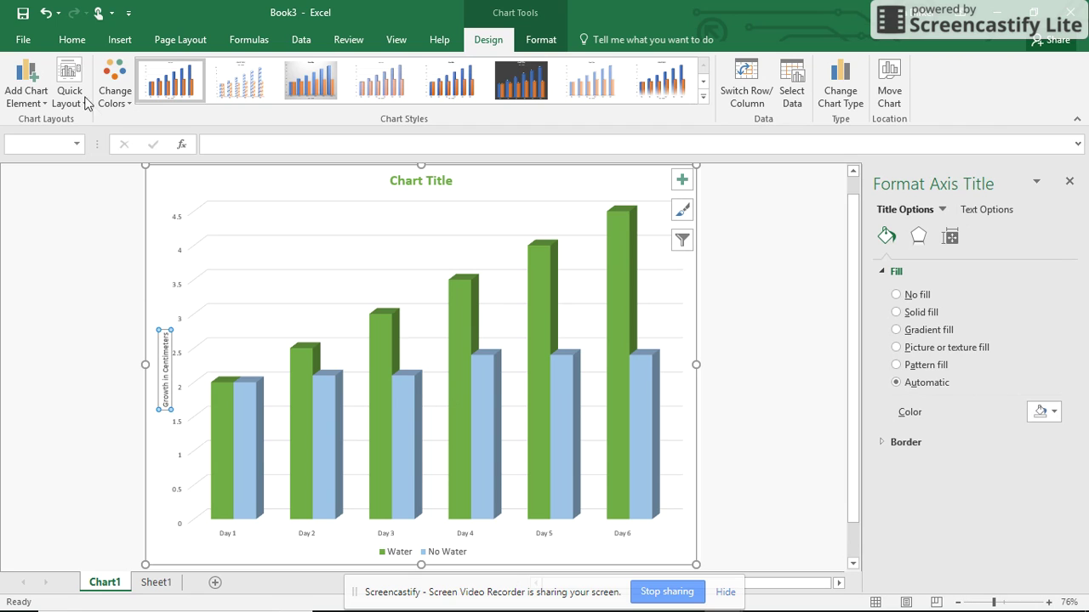
click(75, 40)
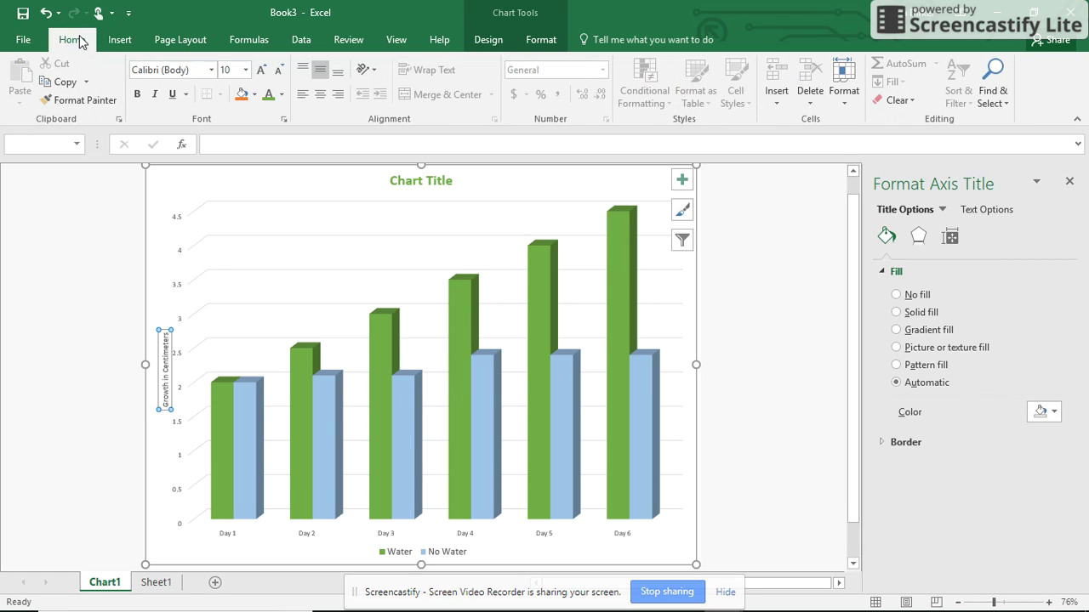
text(10.5)
key(Return)
click(244, 70)
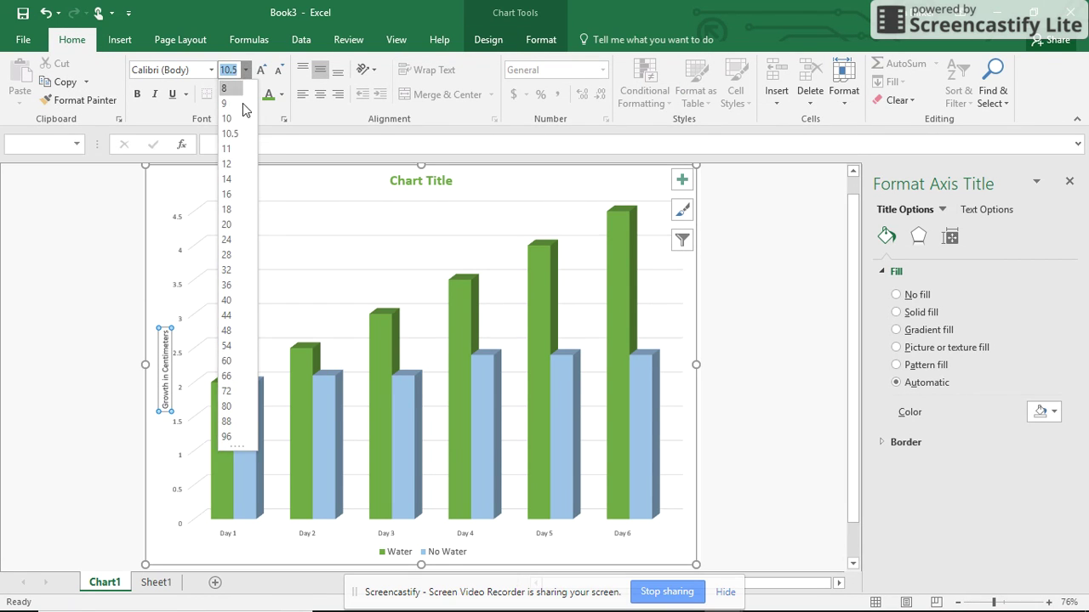
click(228, 163)
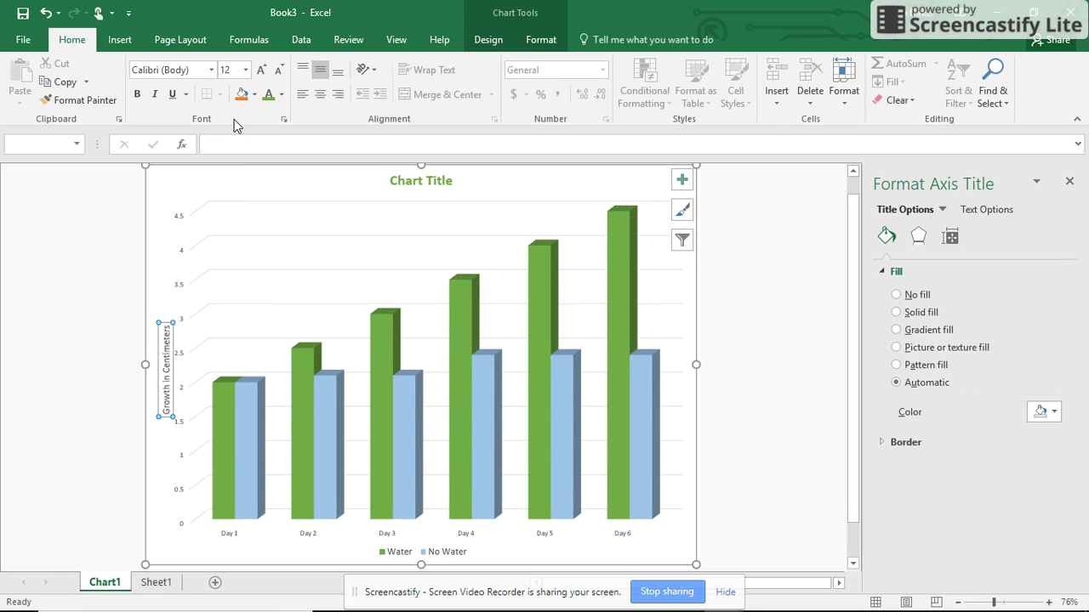
click(137, 93)
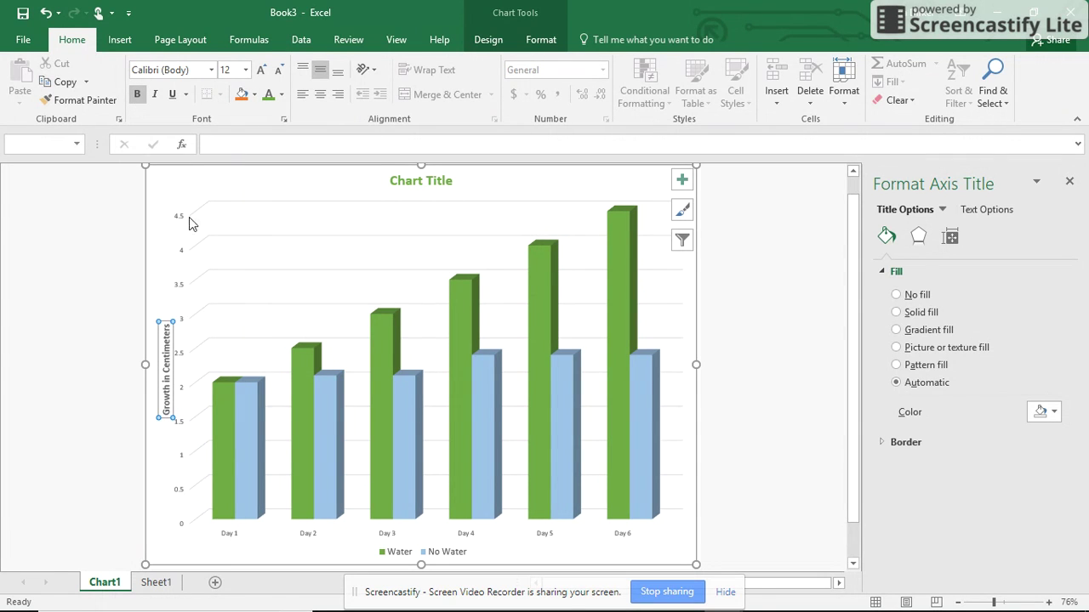
click(160, 178)
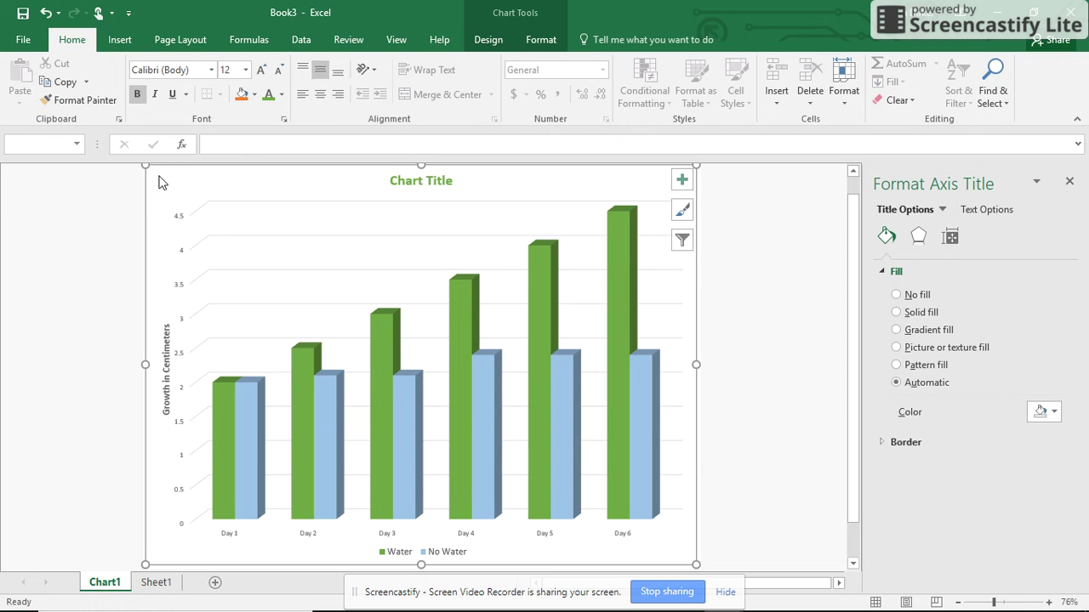
Step: Add a primary horizontal axis title to the chart
click(525, 42)
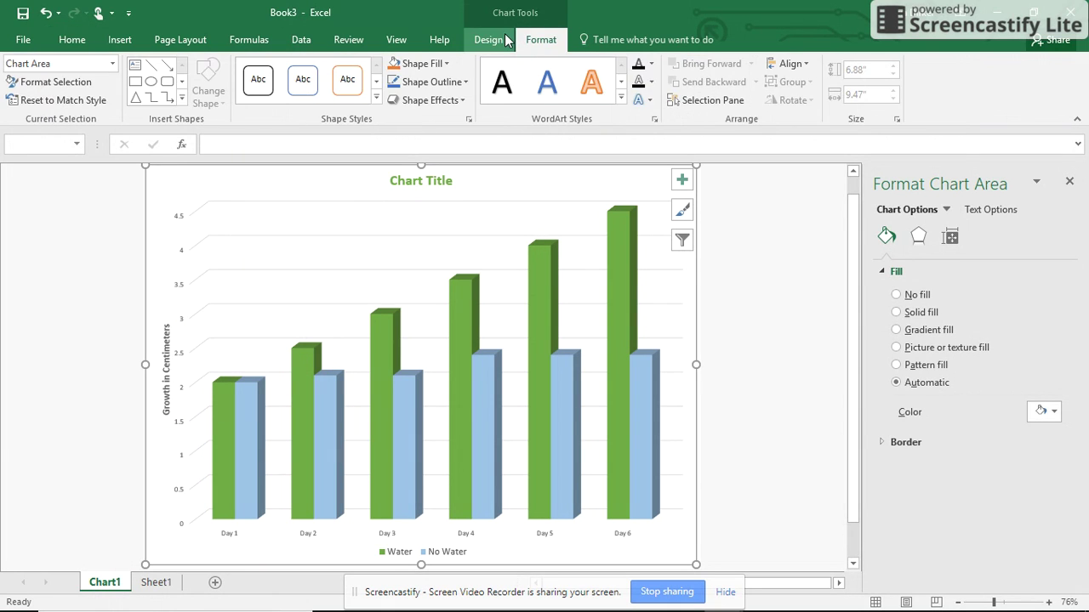
click(476, 42)
click(32, 90)
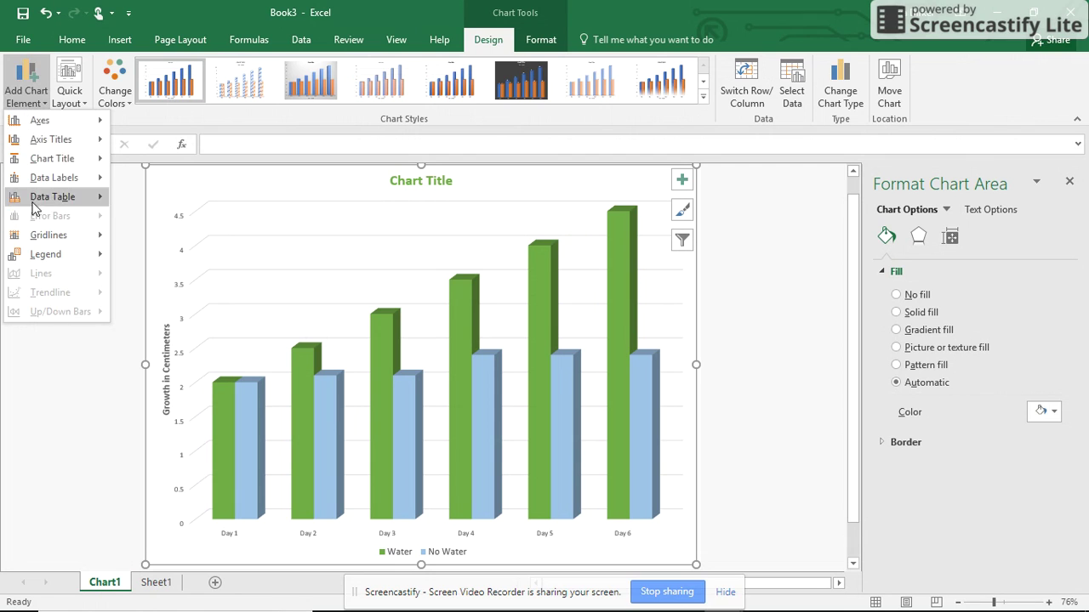
mouse_move(64, 140)
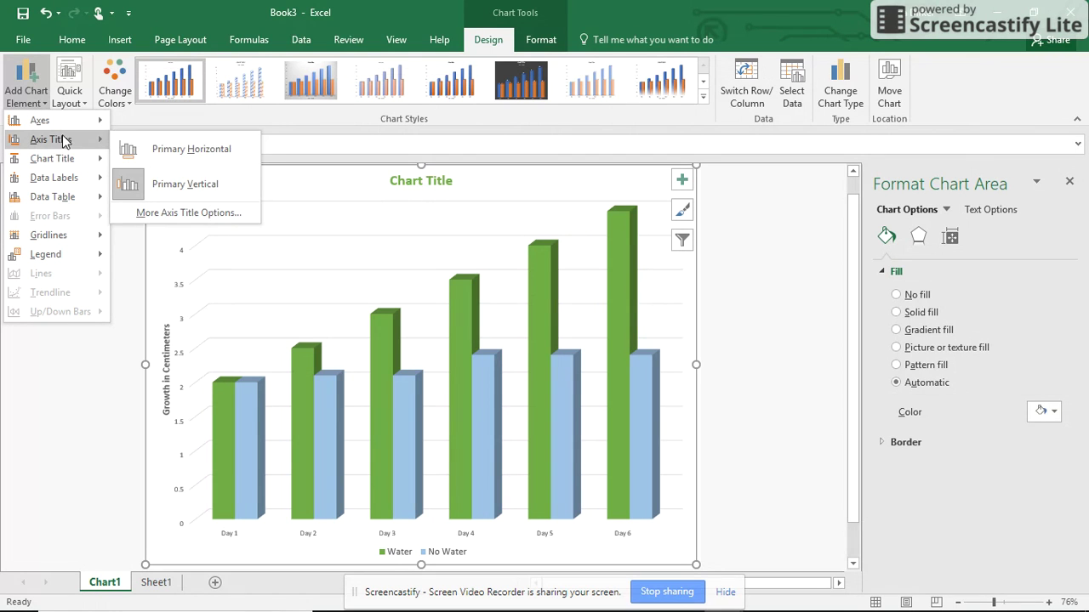
click(162, 149)
Step: Replace the horizontal axis title's placeholder text with "Days"
double_click(421, 527)
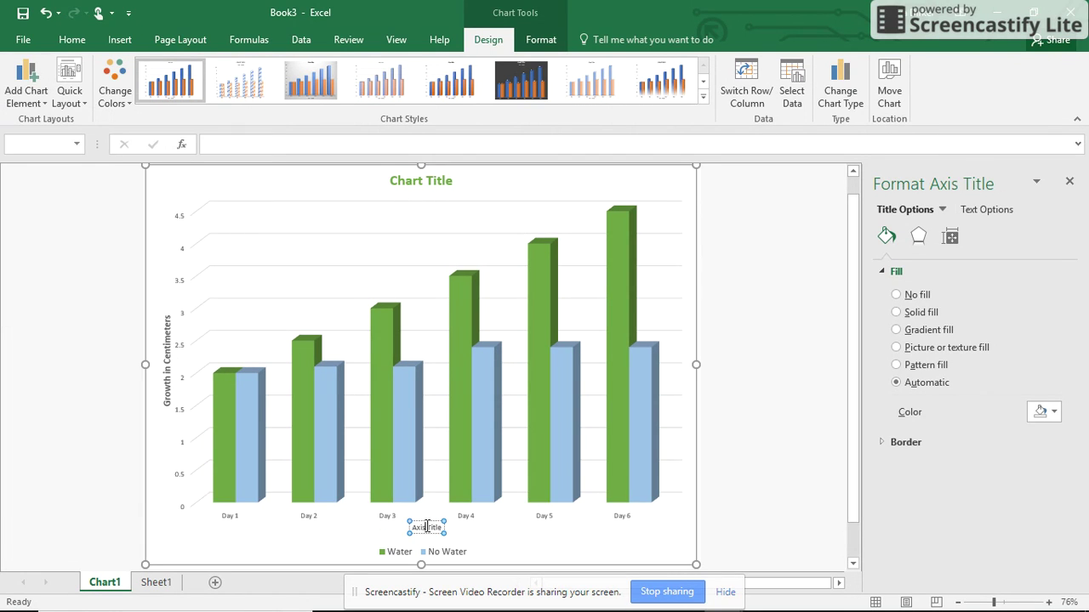
key(Delete)
key(Delete)
key(Delete)
key(Delete)
key(Delete)
key(Delete)
key(Delete)
text(Days)
click(457, 532)
Step: Format the horizontal axis title as 14 pt and bold
click(428, 526)
click(68, 40)
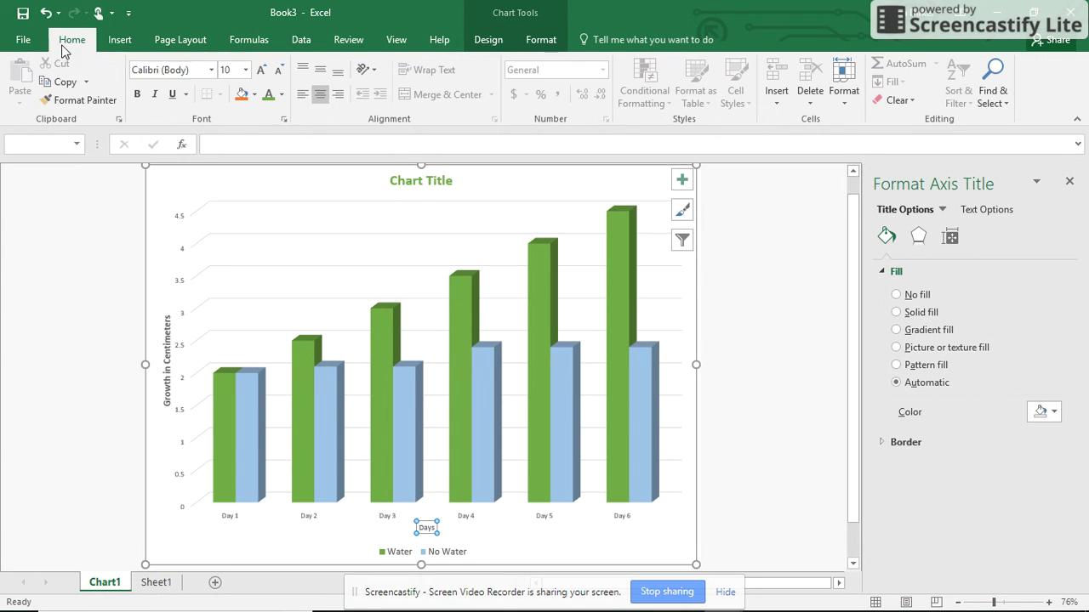
click(250, 70)
click(230, 180)
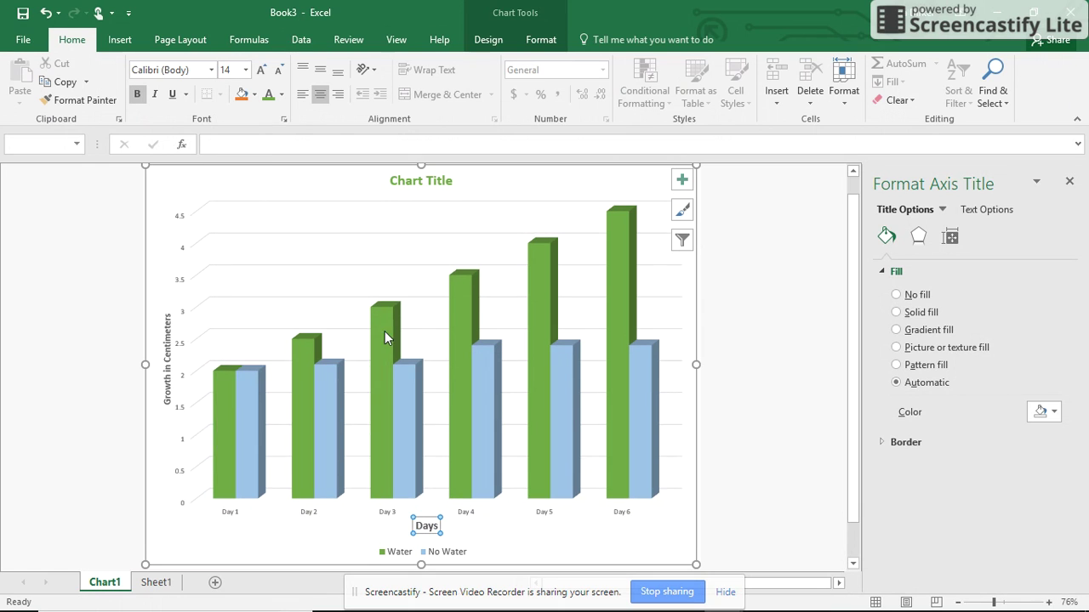
Step: Replace the chart title's placeholder text with "Plant Growth"
click(568, 534)
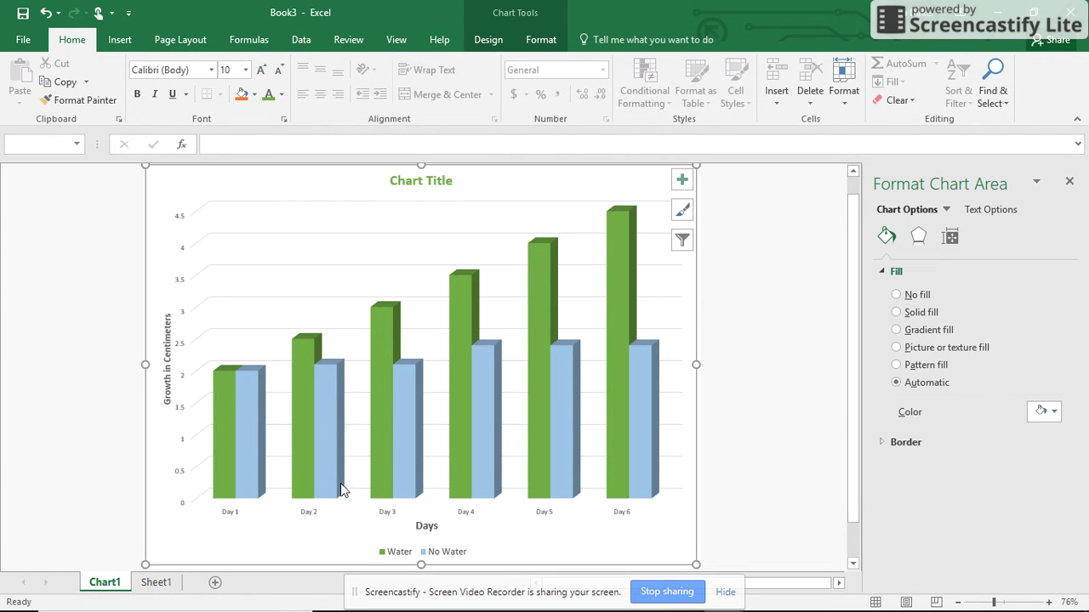
click(423, 183)
double_click(424, 183)
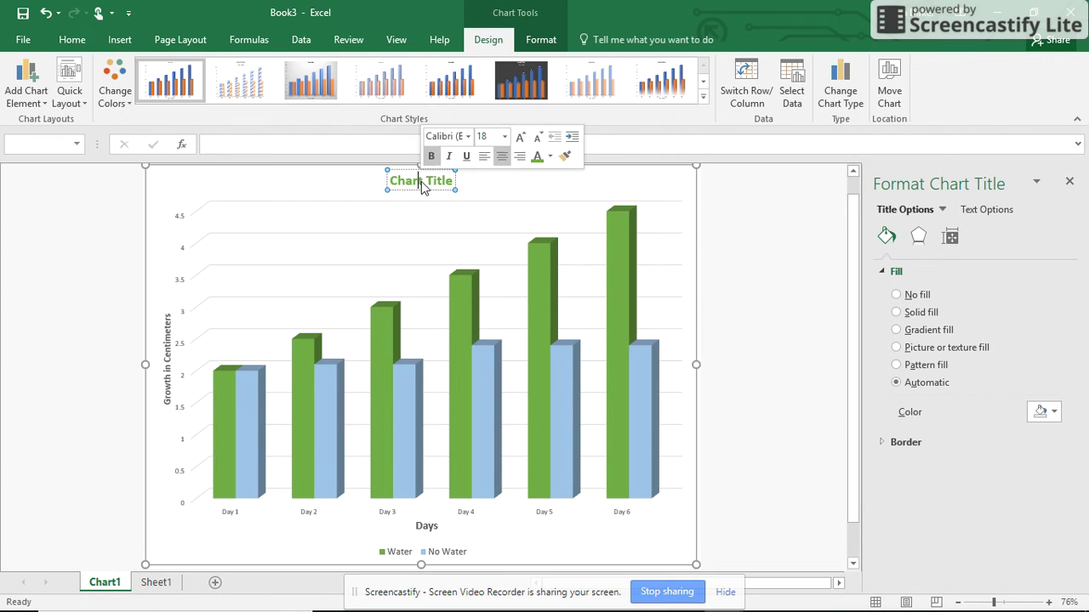
click(448, 183)
key(BackSpace)
key(BackSpace)
key(BackSpace)
key(BackSpace)
key(BackSpace)
key(BackSpace)
key(BackSpace)
key(BackSpace)
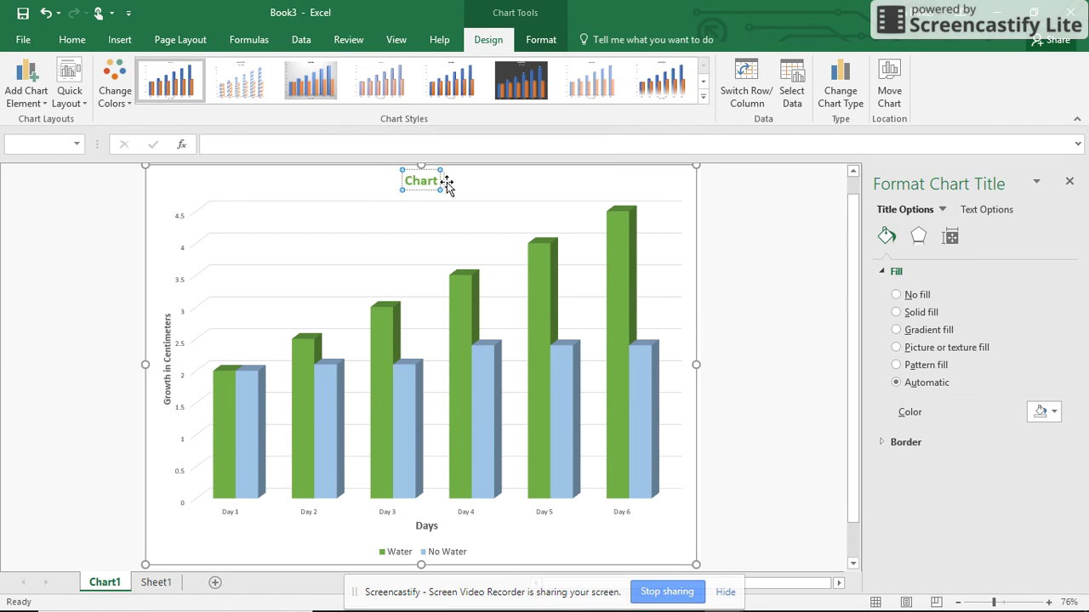
key(BackSpace)
key(BackSpace)
key(BackSpace)
text(Plant Growth)
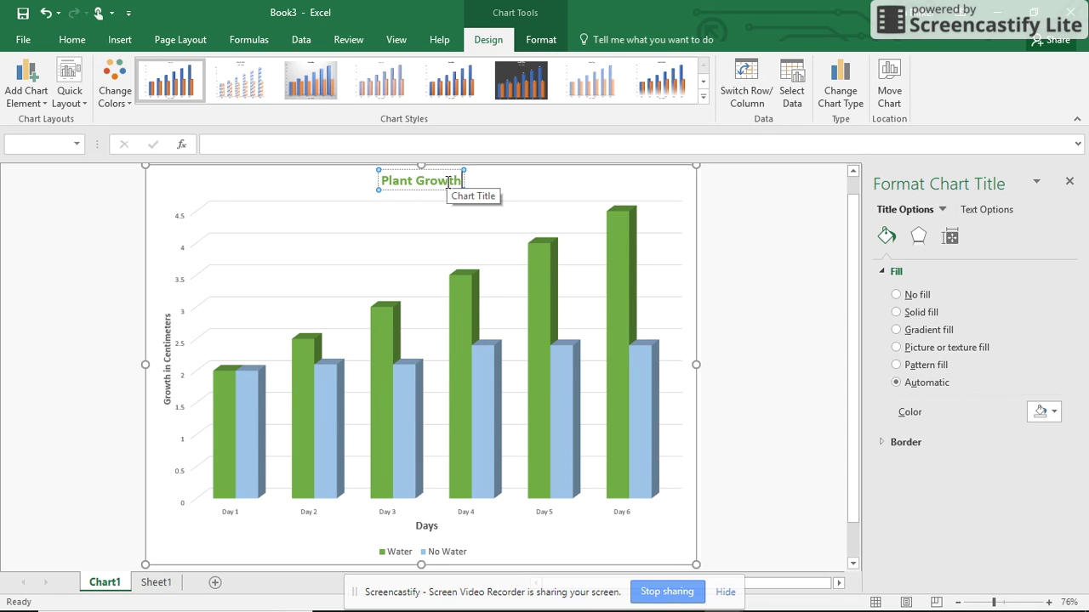
click(435, 234)
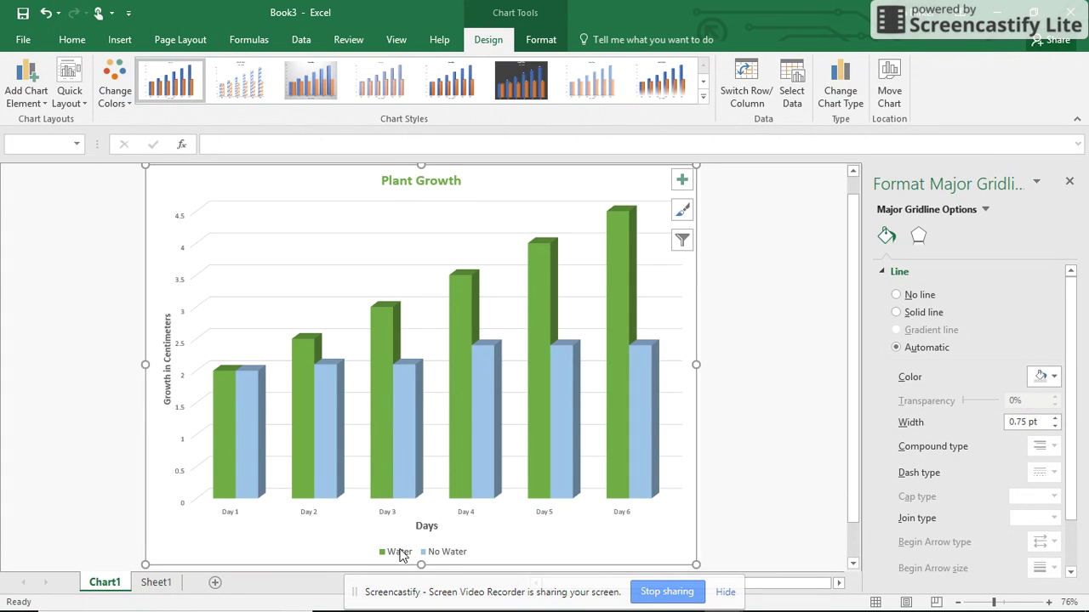
Step: Recolour the Water columns with the theme's solid blue and the No Water columns with solid green
click(460, 368)
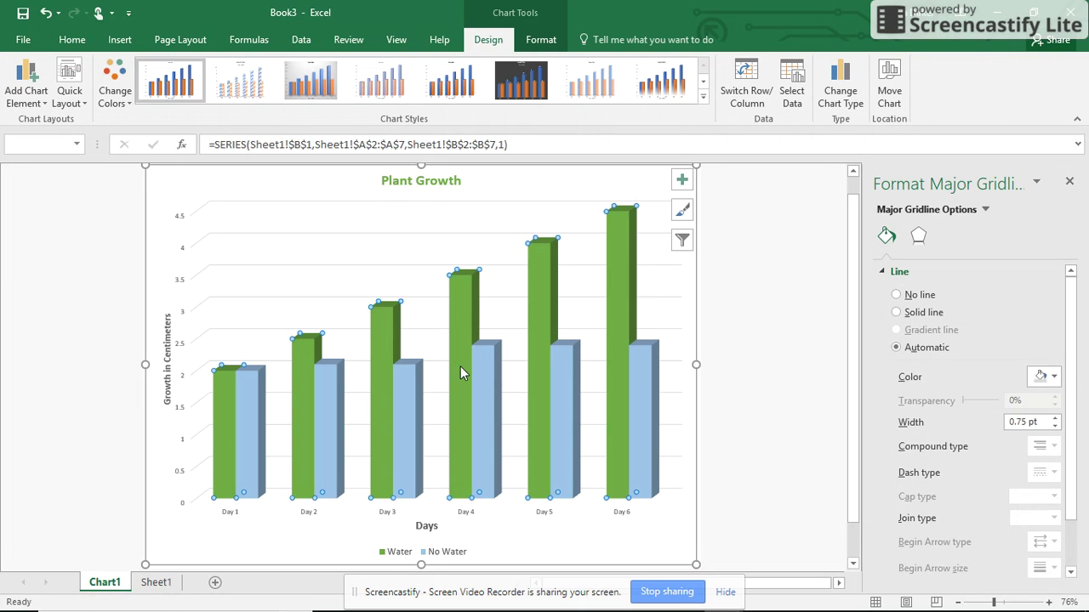
click(1055, 432)
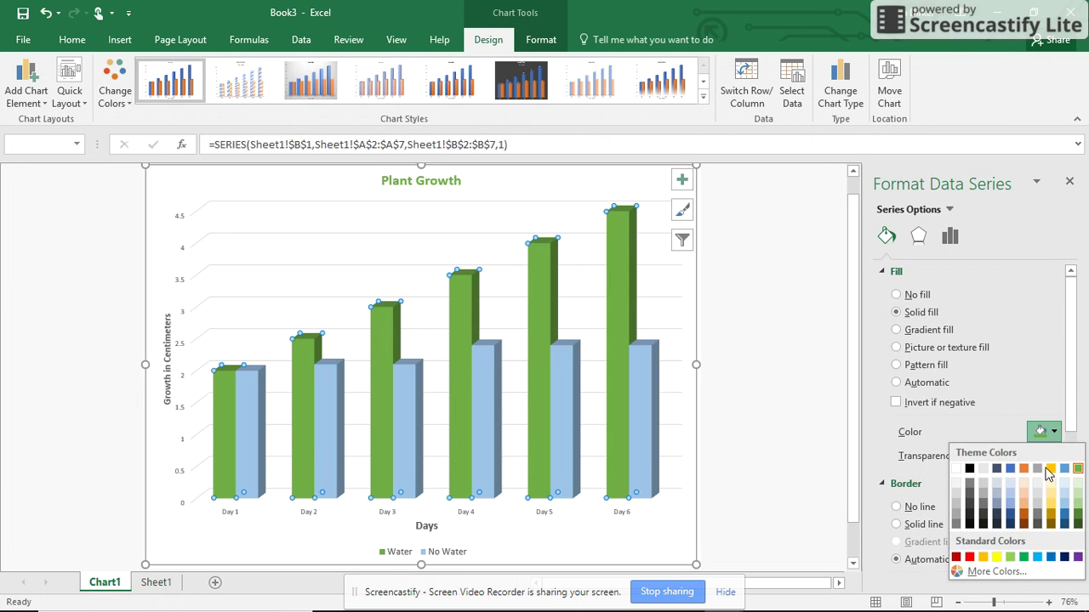
click(1065, 469)
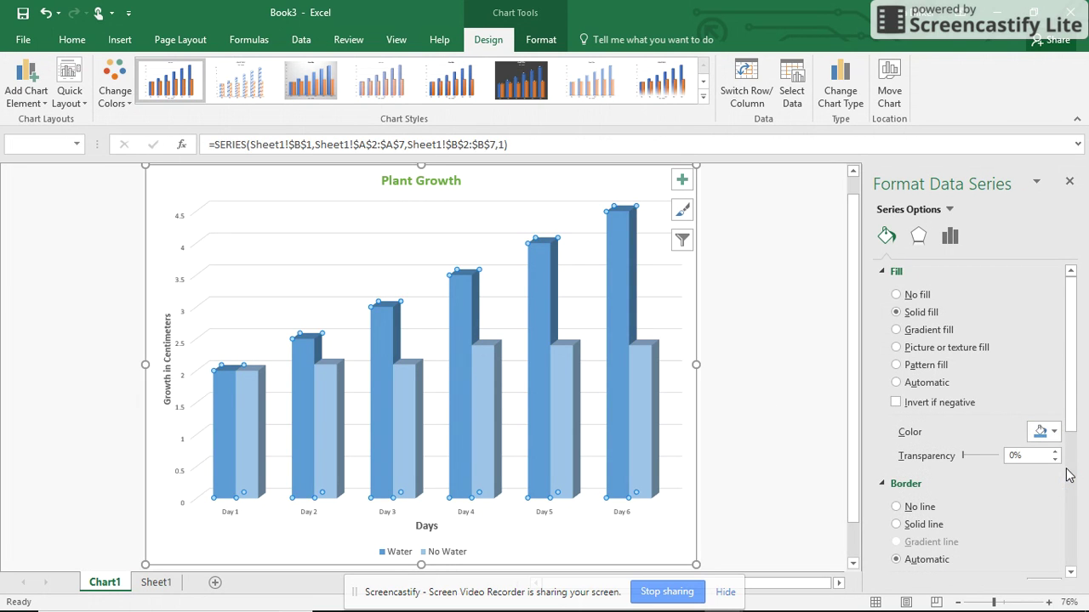
click(490, 408)
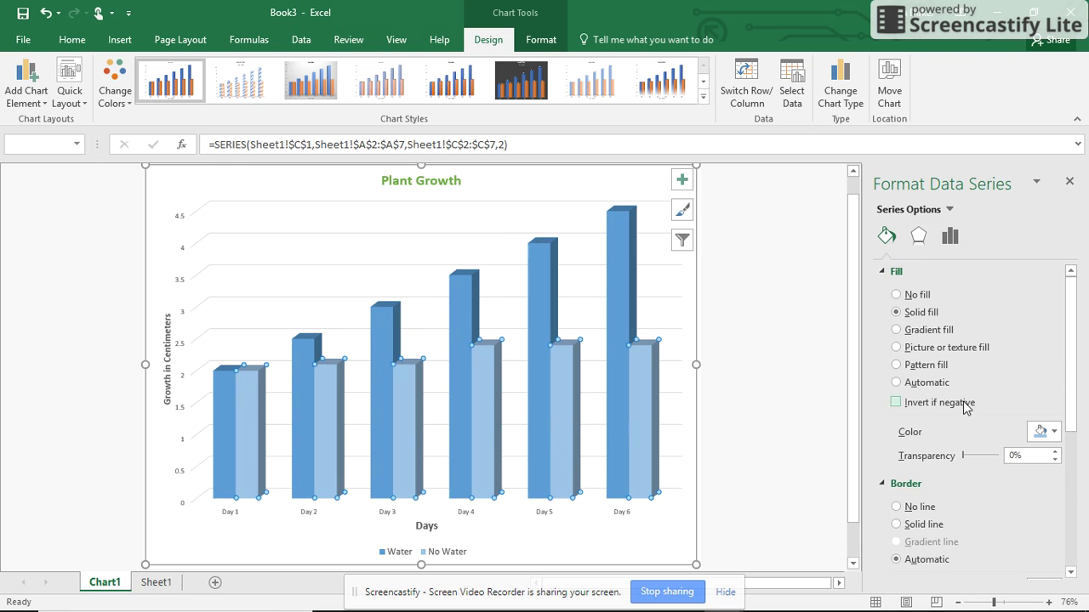
click(1054, 432)
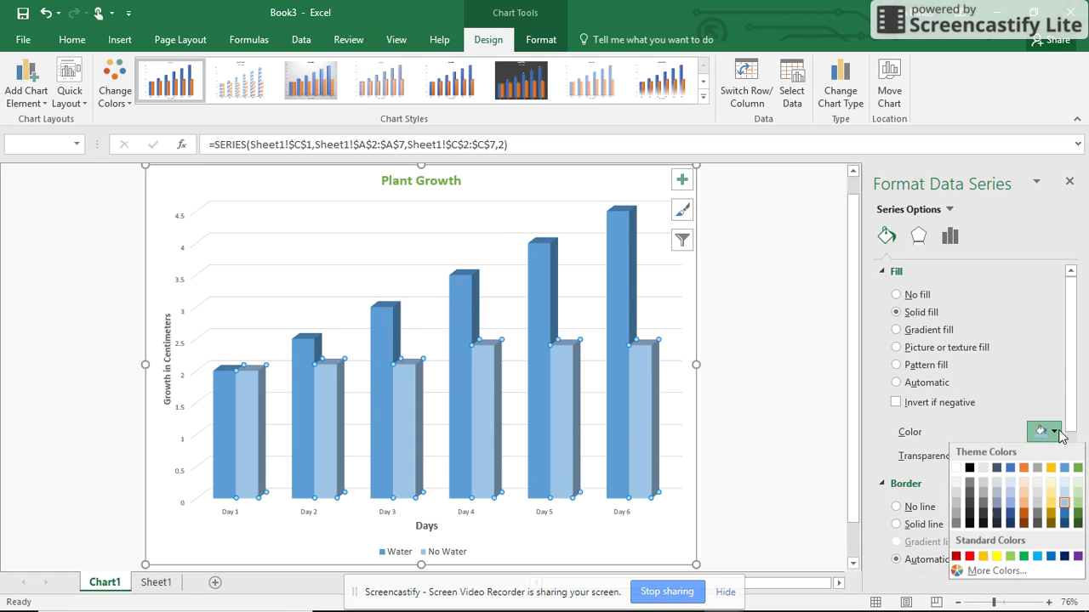
click(1077, 468)
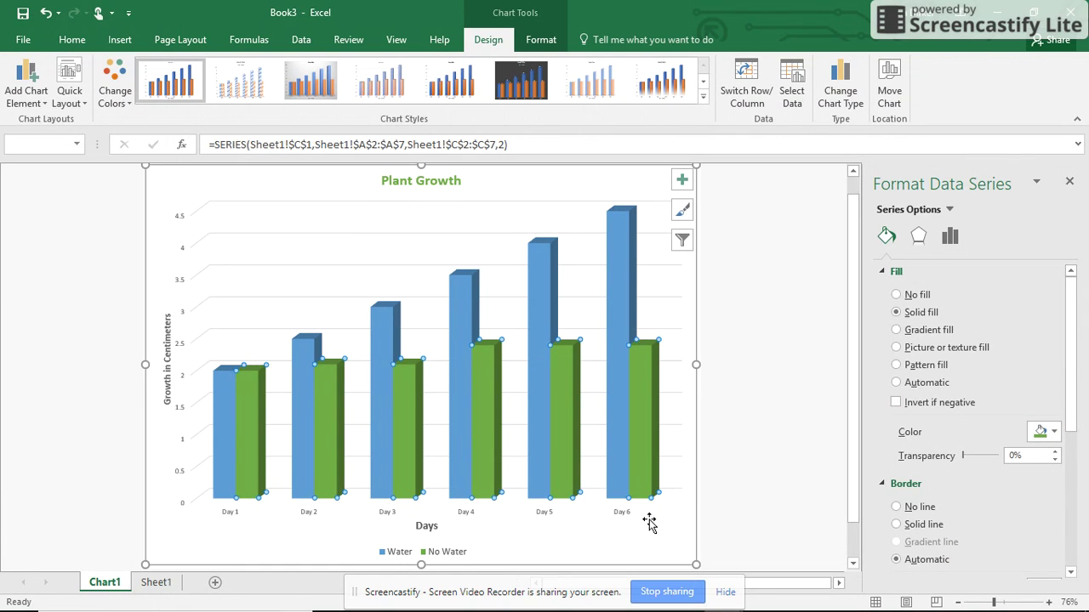
click(649, 521)
click(734, 403)
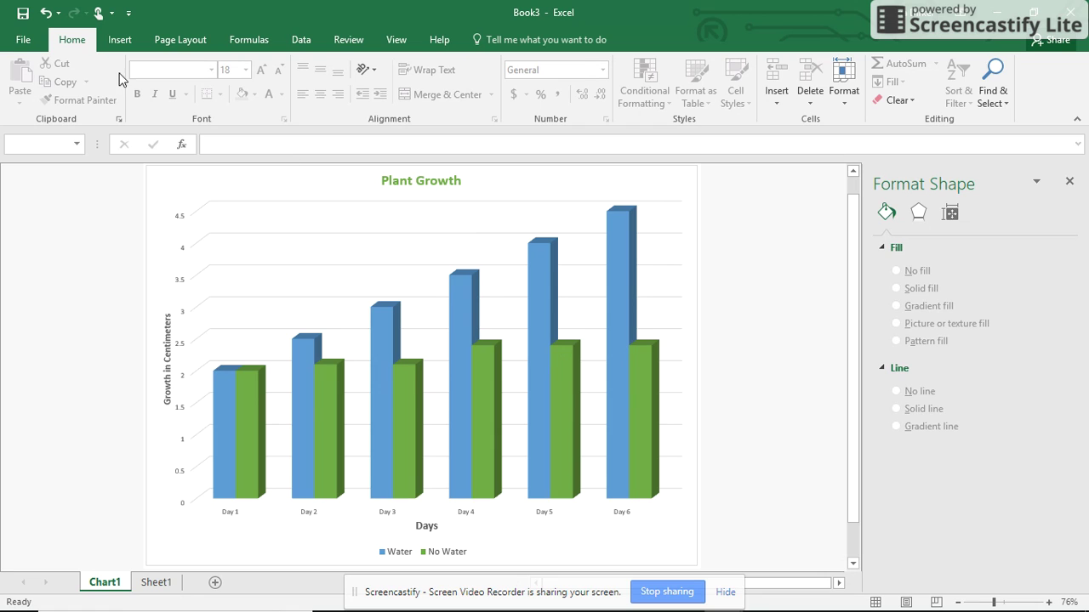
Step: Save the workbook in the PC's Documents folder as an Excel Workbook, using the existing graph file's name with "2" appended
click(23, 40)
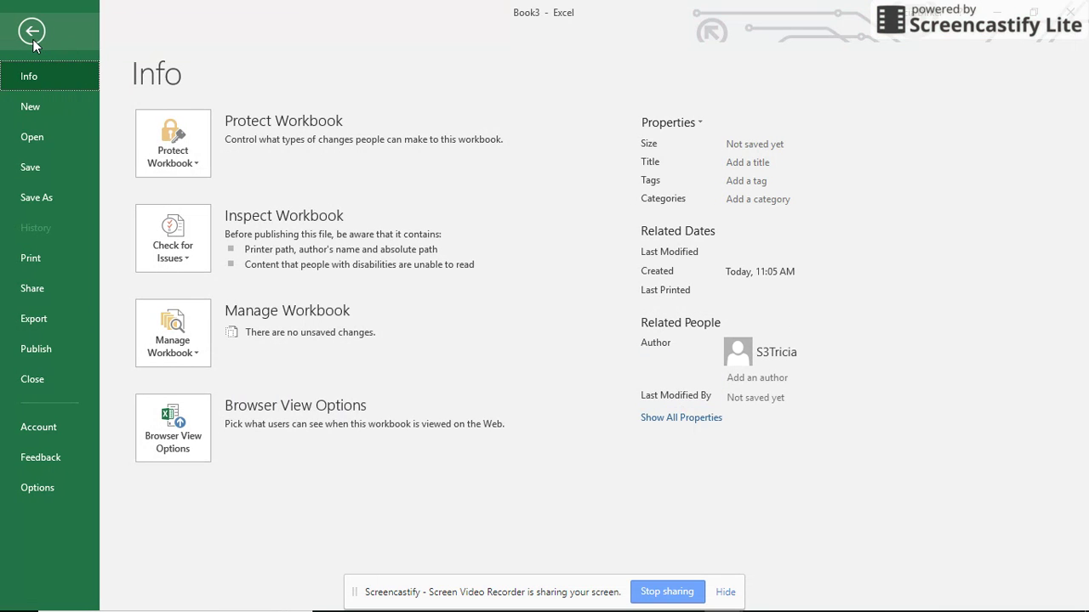
click(30, 172)
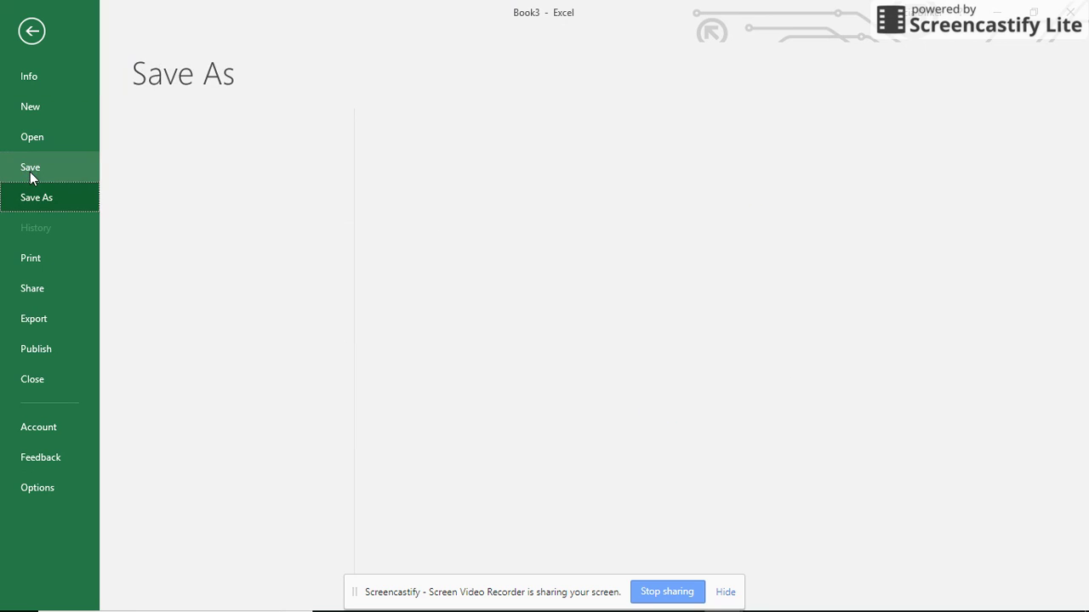
click(207, 270)
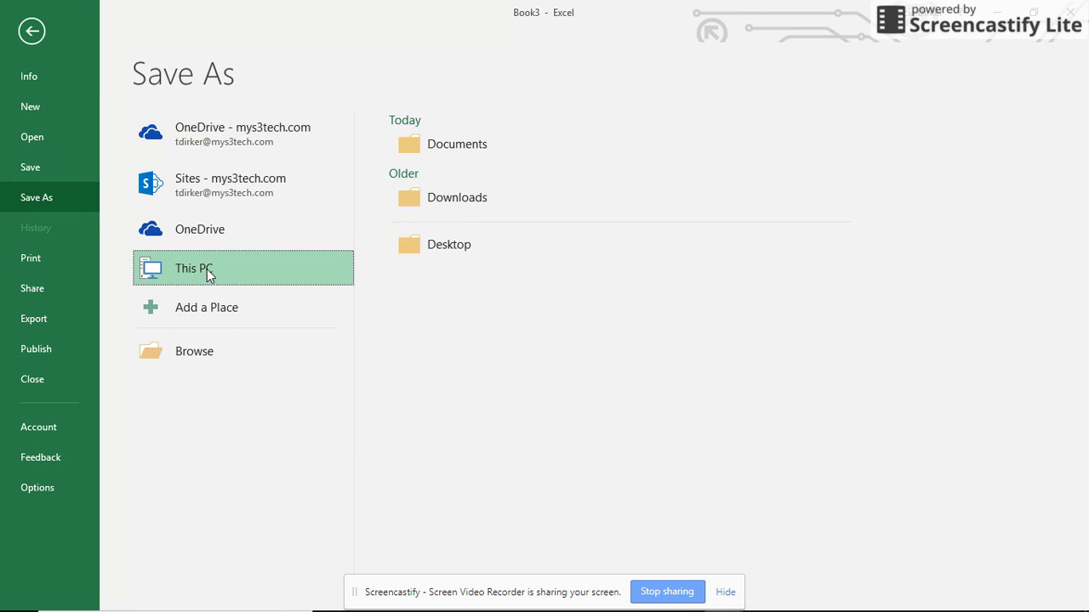
click(451, 144)
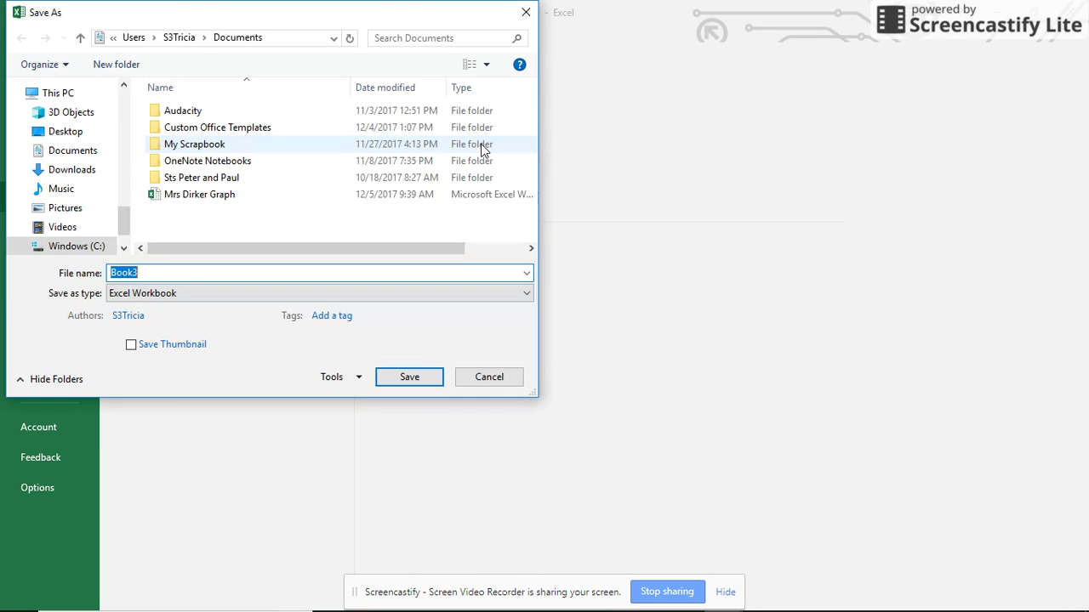
click(226, 195)
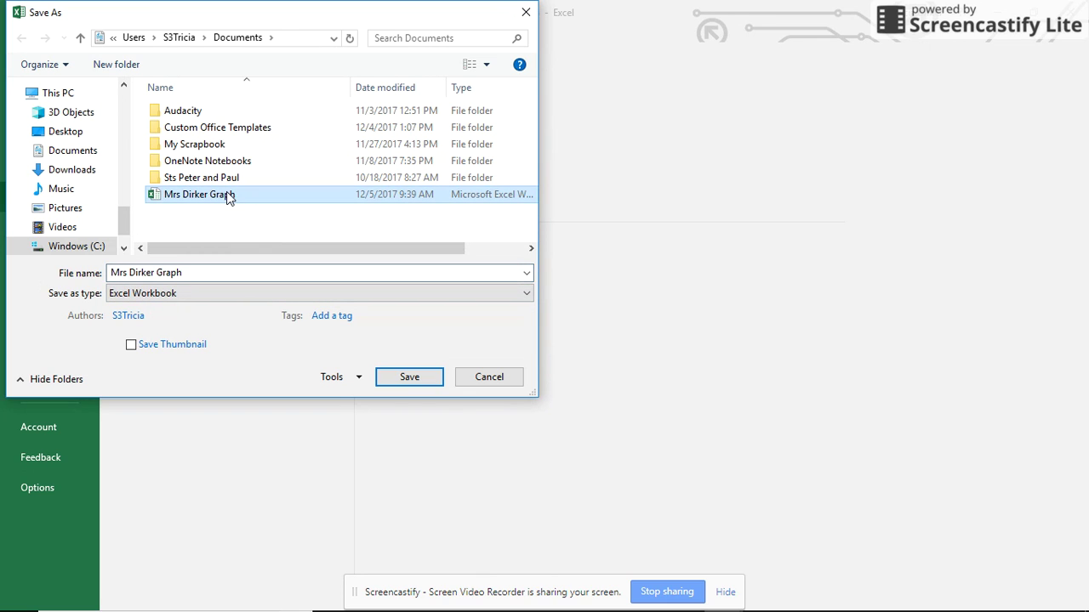
click(427, 381)
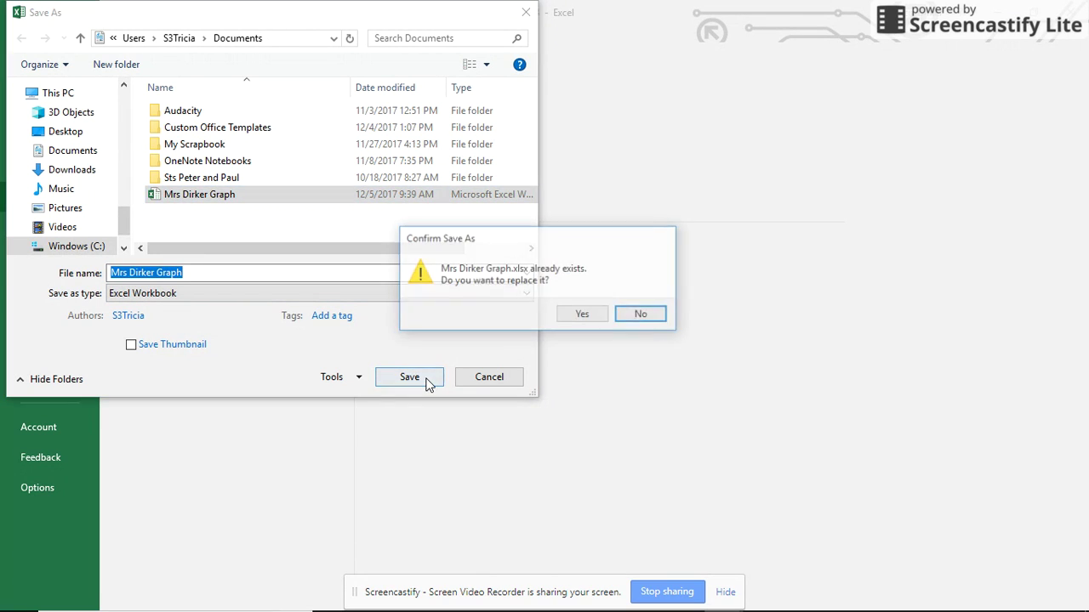
click(603, 318)
click(551, 359)
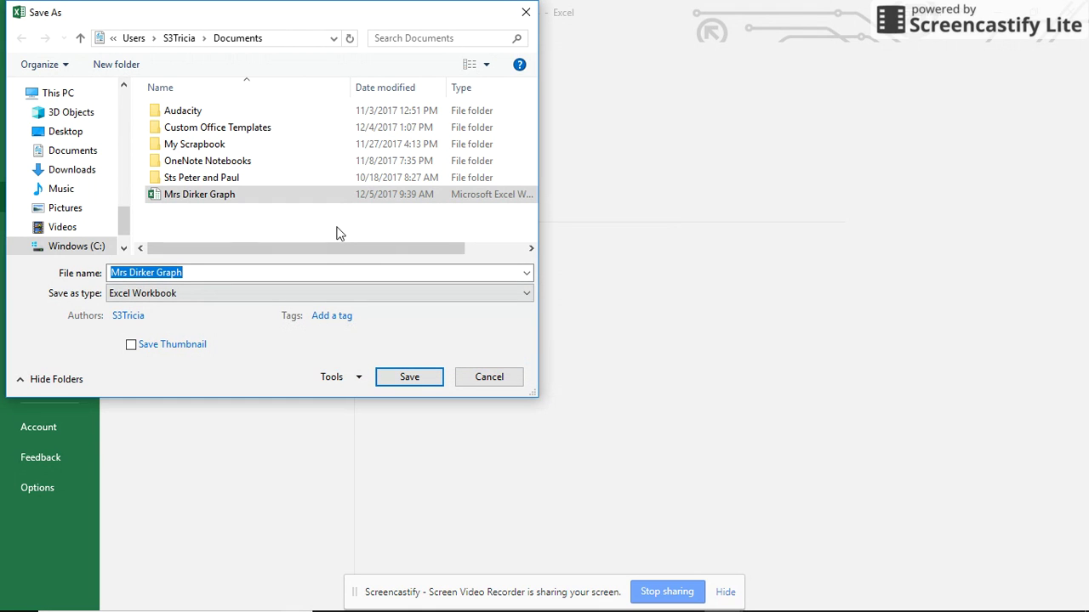
click(336, 269)
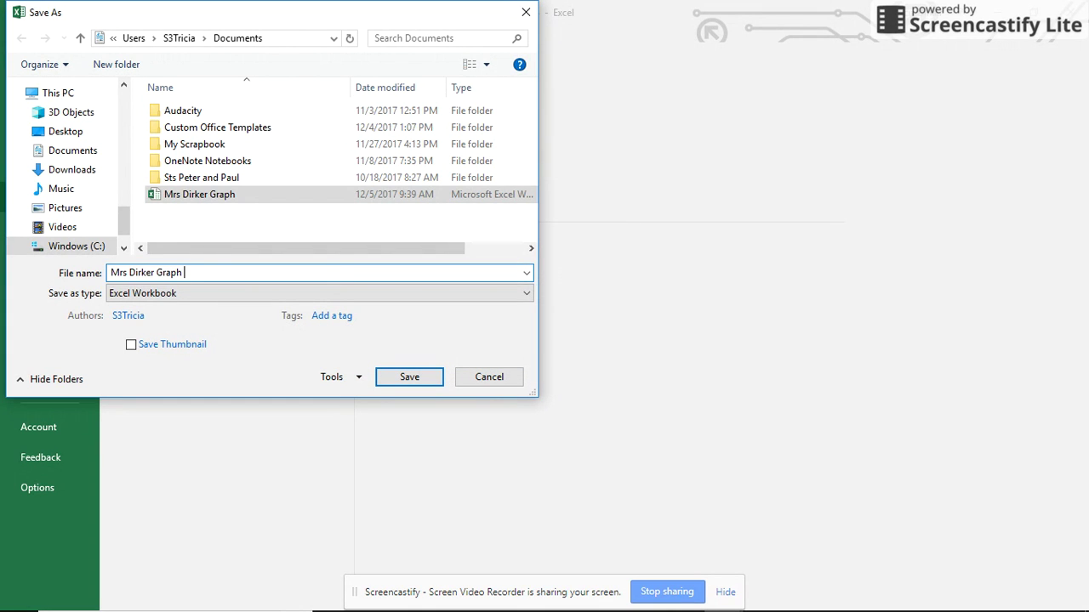
text(2)
key(Return)
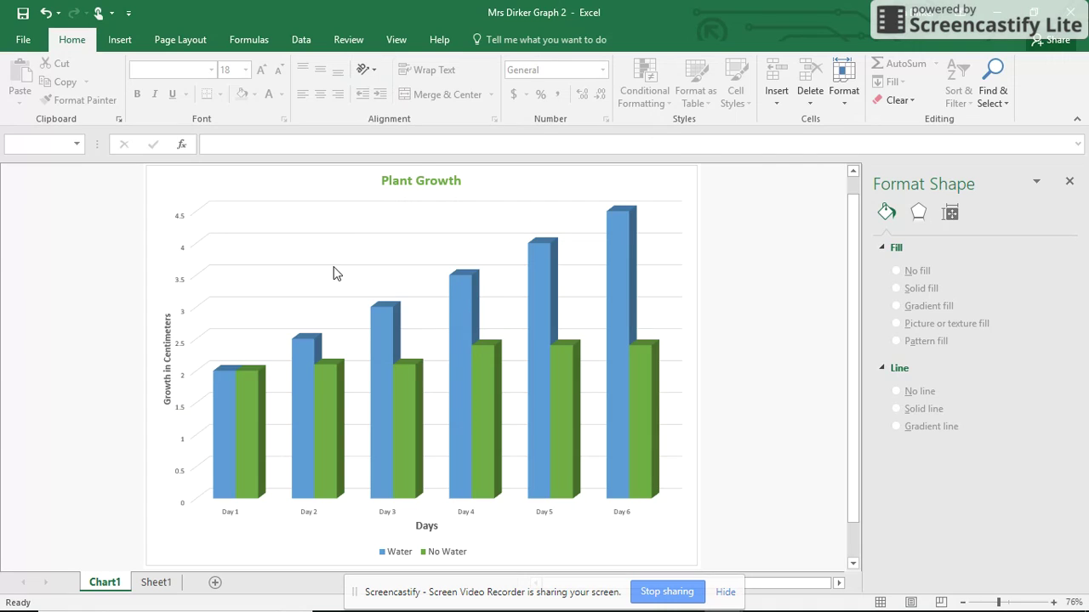
Step: Export the chart as a PDF to the Documents folder under the workbook's name, with Standard optimization
click(38, 44)
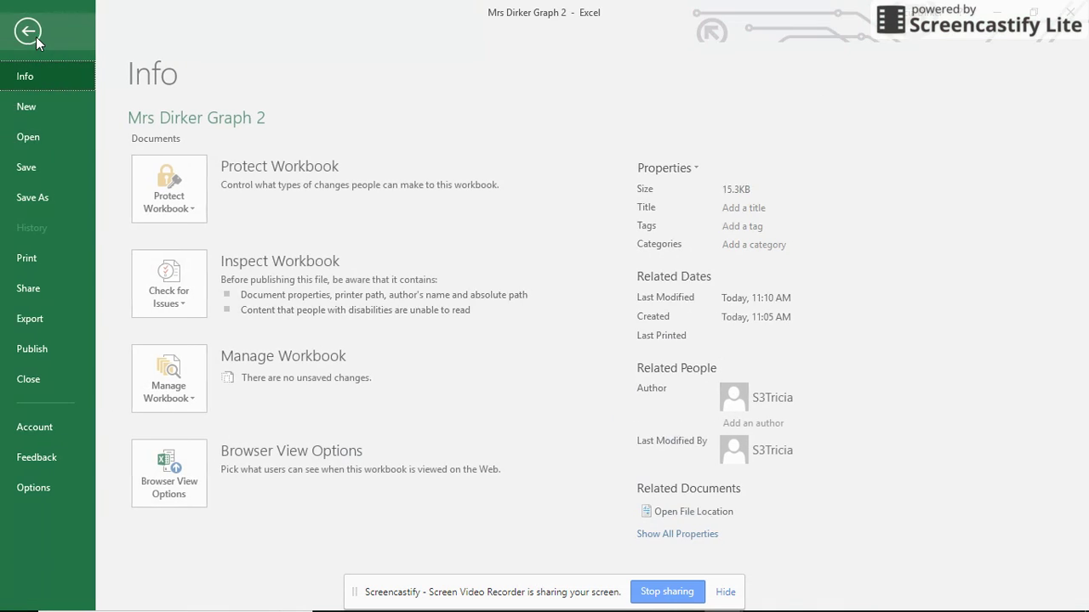
click(37, 320)
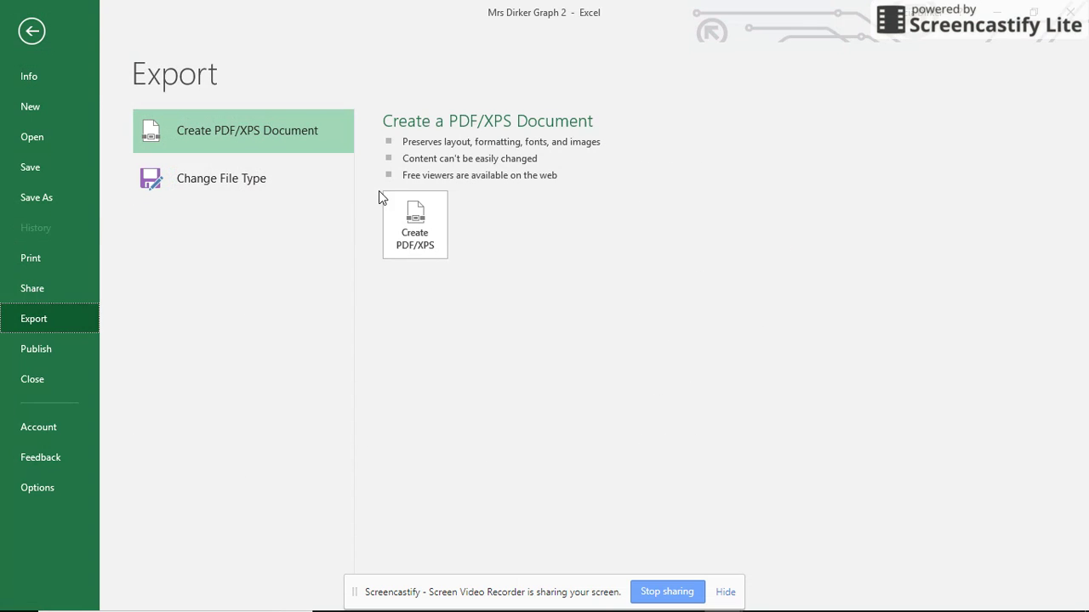
click(415, 227)
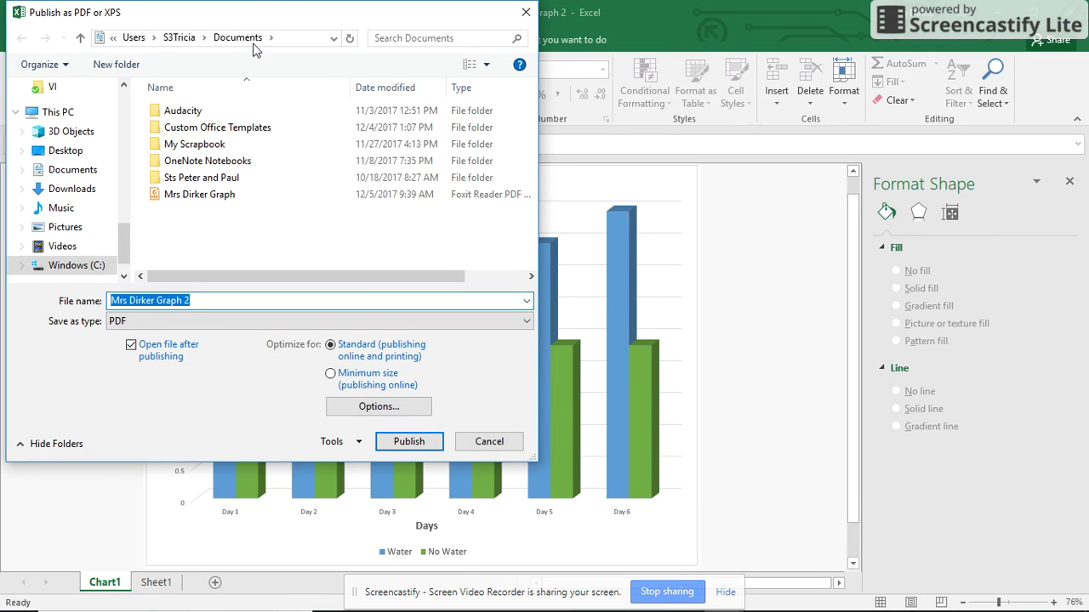
click(424, 441)
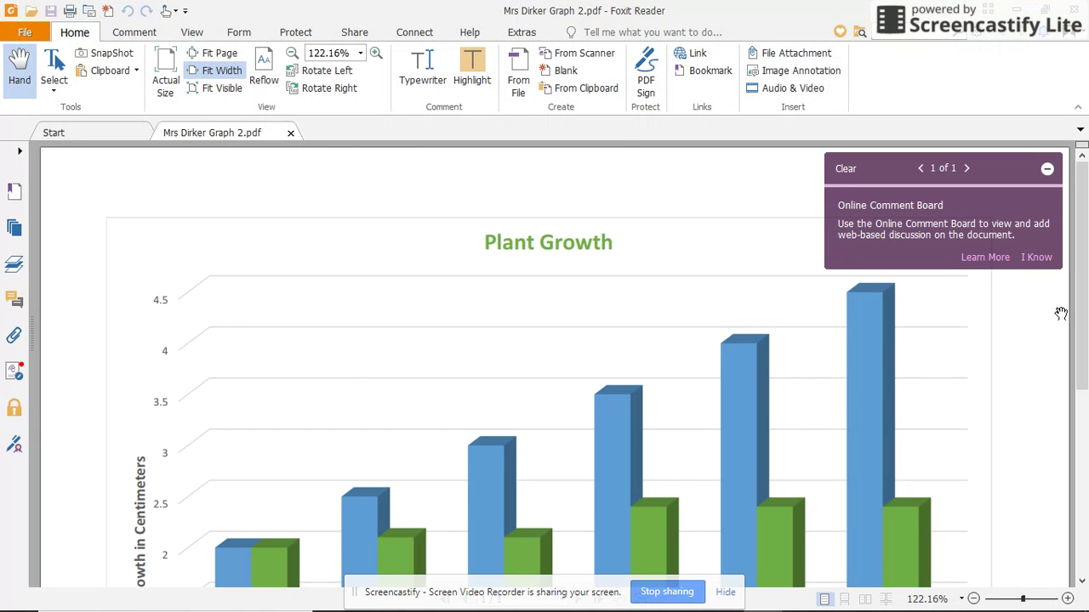
Step: Look over the exported PDF and close it along with the newly saved workbook, keeping the older graph workbook open
drag(1085, 320, 1086, 280)
click(1085, 281)
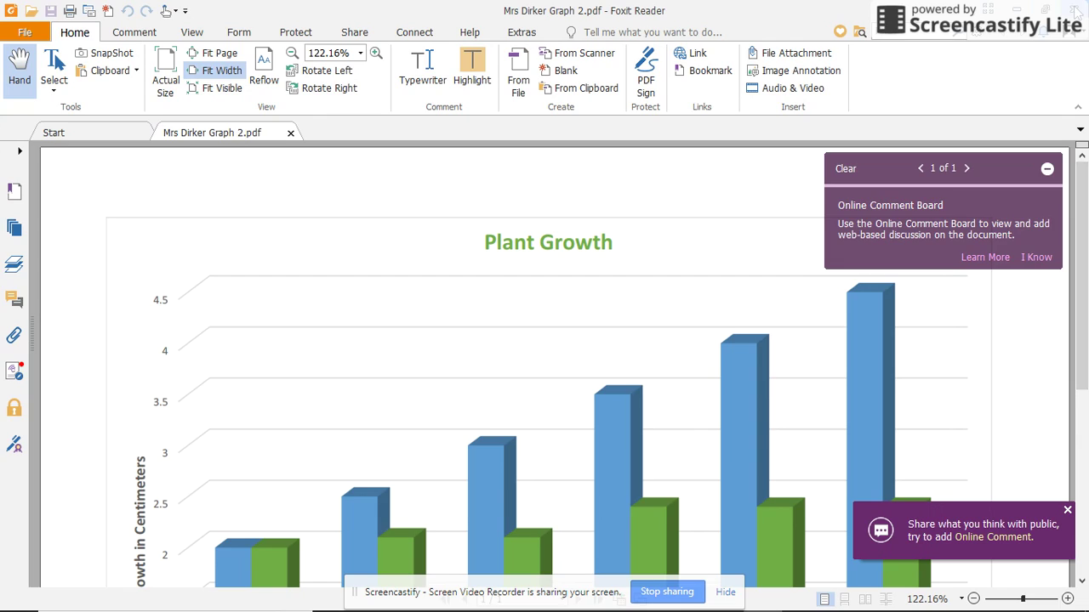
click(1075, 10)
click(1079, 10)
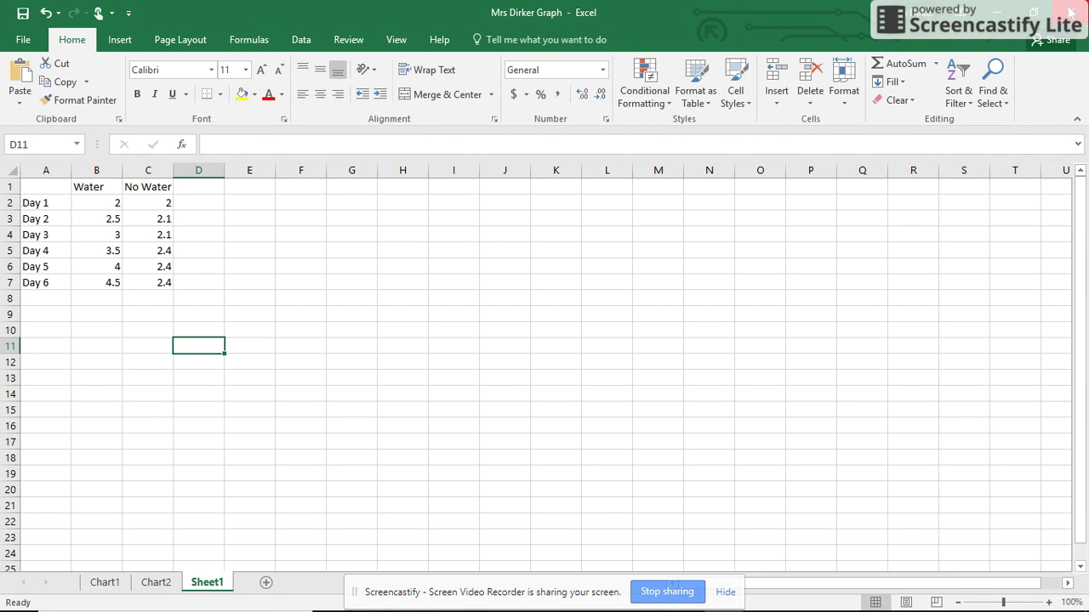
click(1072, 10)
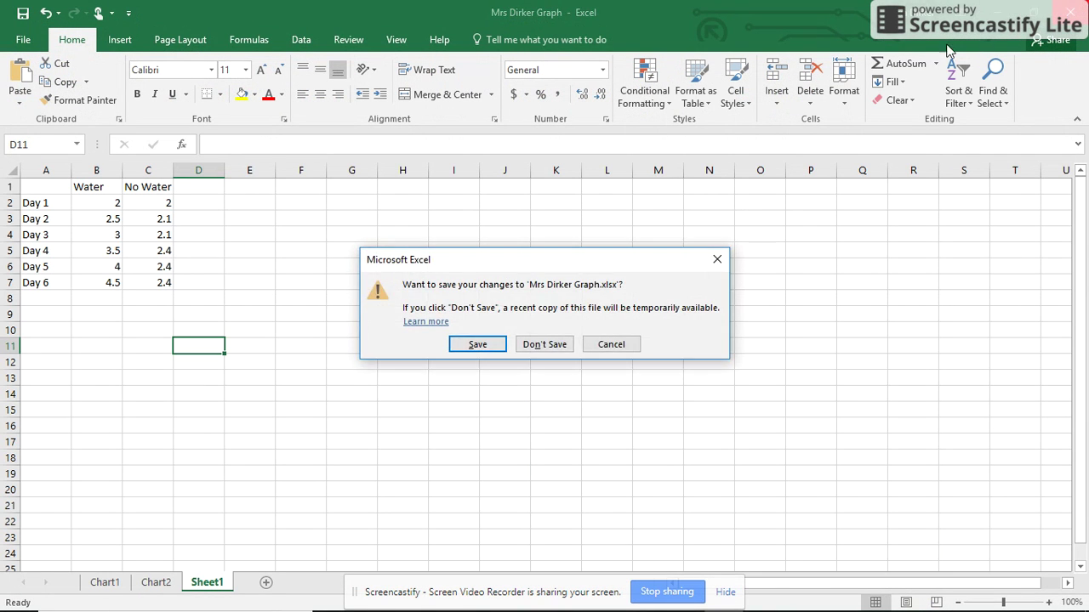
click(627, 342)
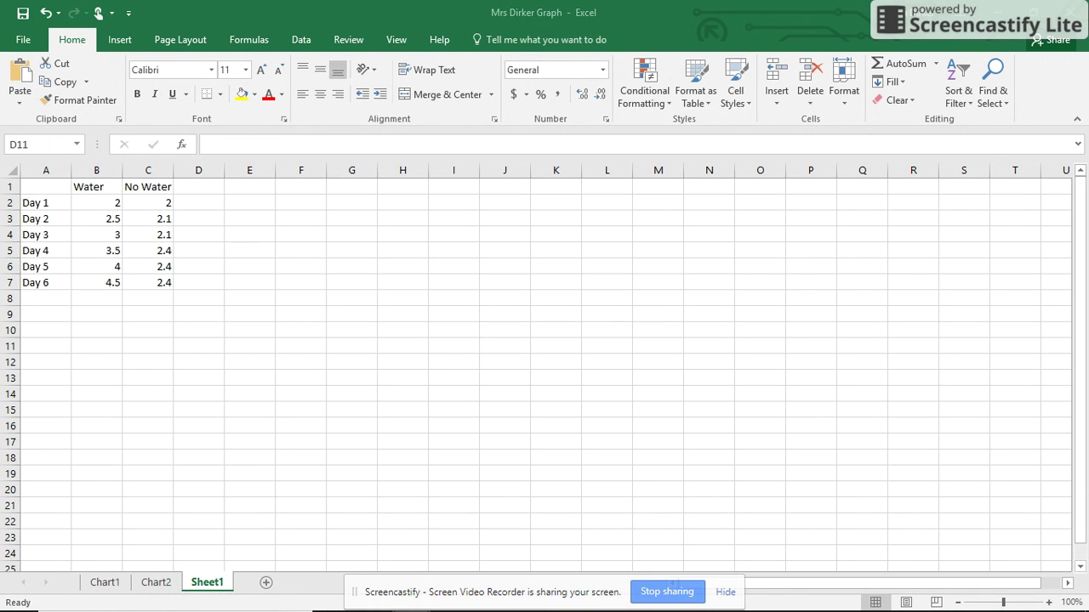
Step: Switch to Chrome and open the Graph Turn-in assignment in the Science Fair classroom, dismissing the mark-as-done tip
key(alt+Tab)
key(alt+Tab)
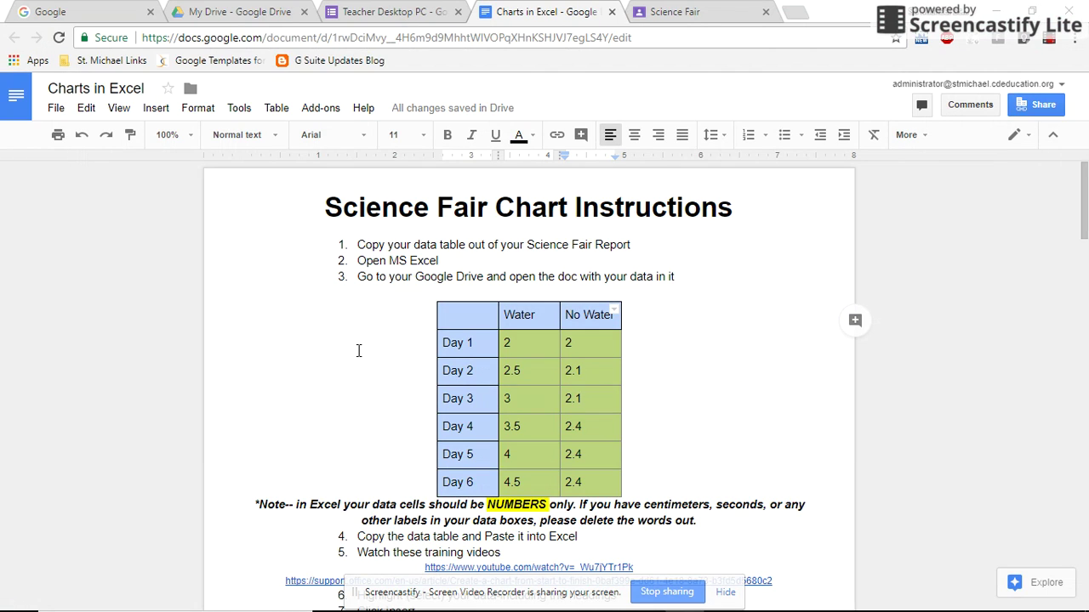
click(681, 14)
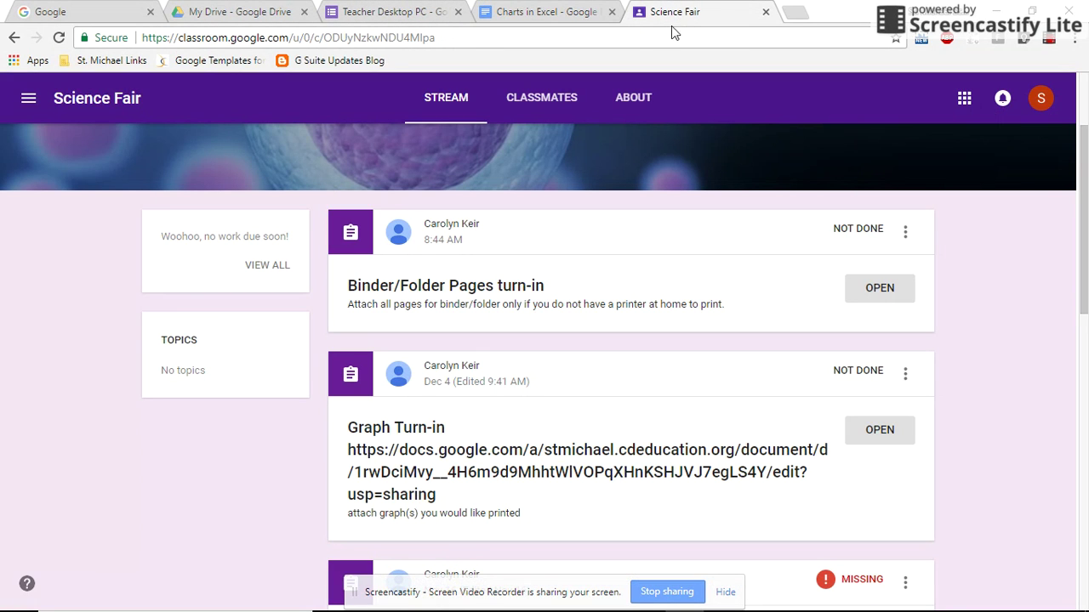
click(900, 437)
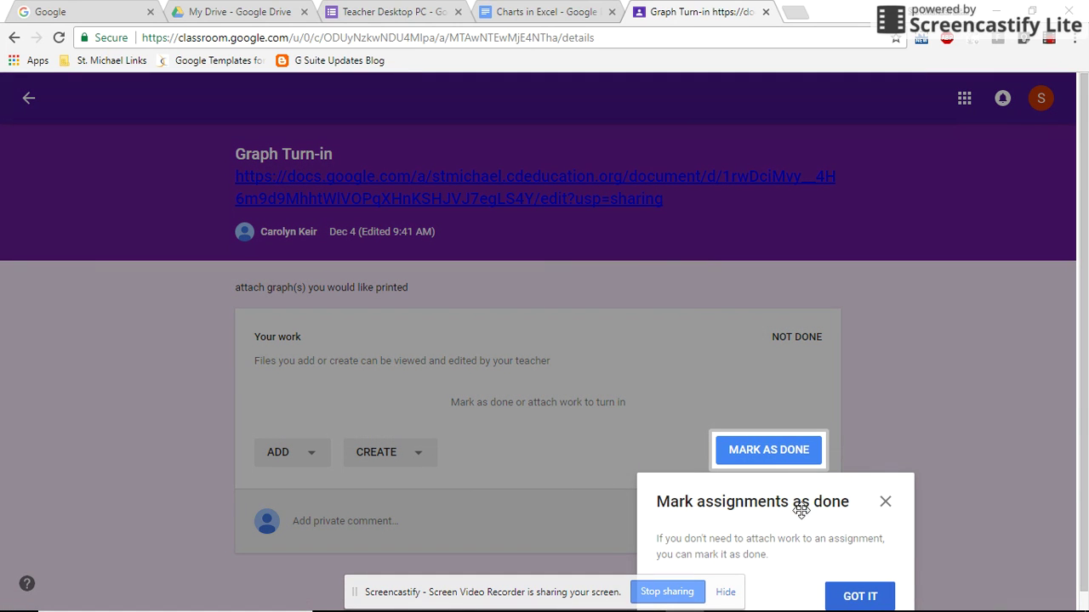
click(885, 502)
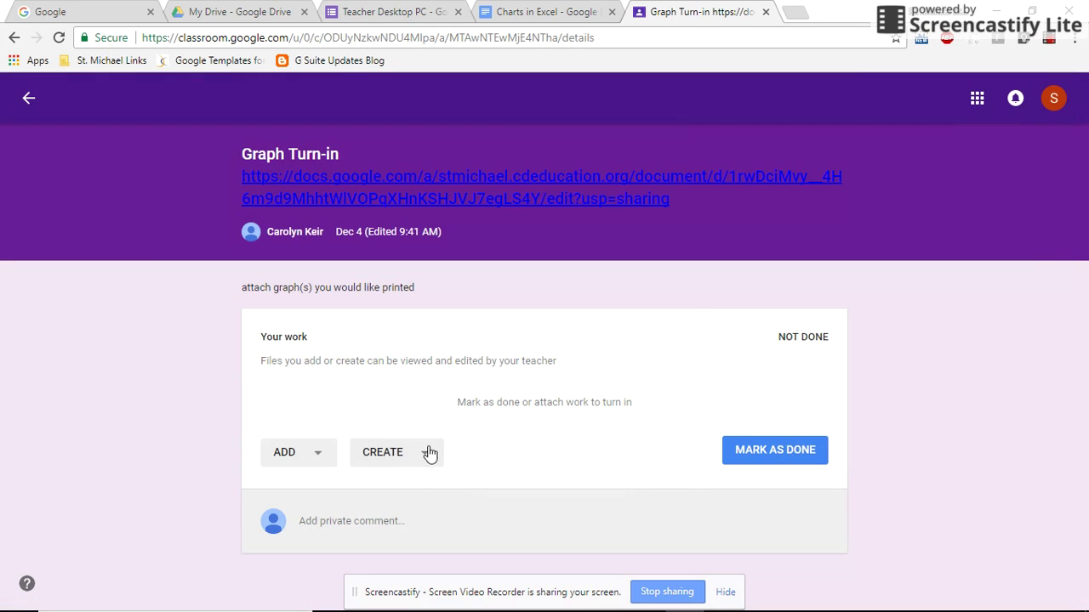
Step: Attach the newly exported PDF of the second graph from the computer's Documents folder to the Graph Turn-in assignment by uploading it
click(324, 463)
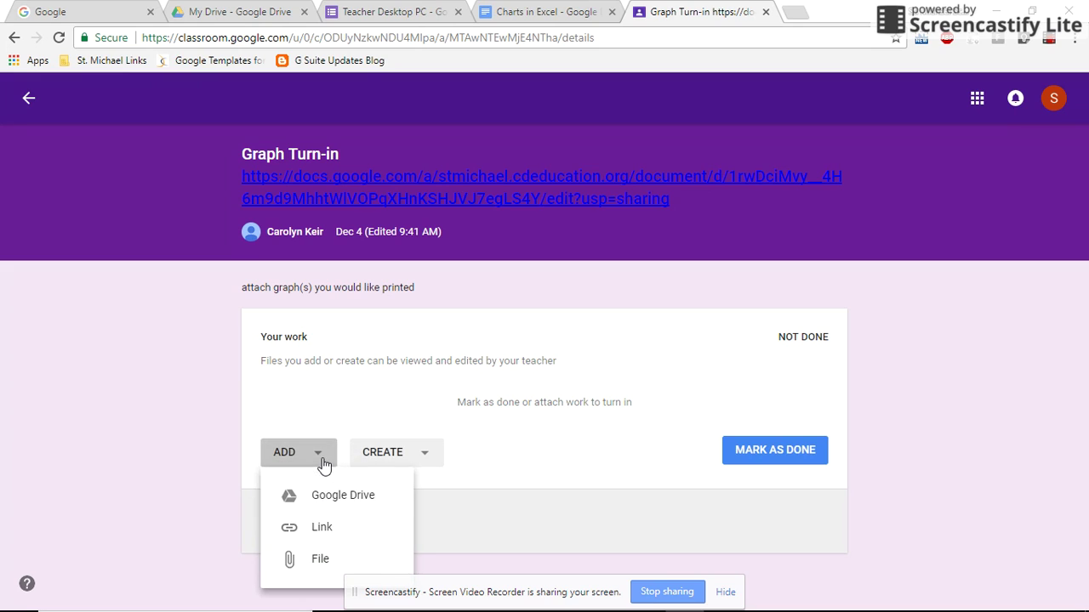
click(315, 560)
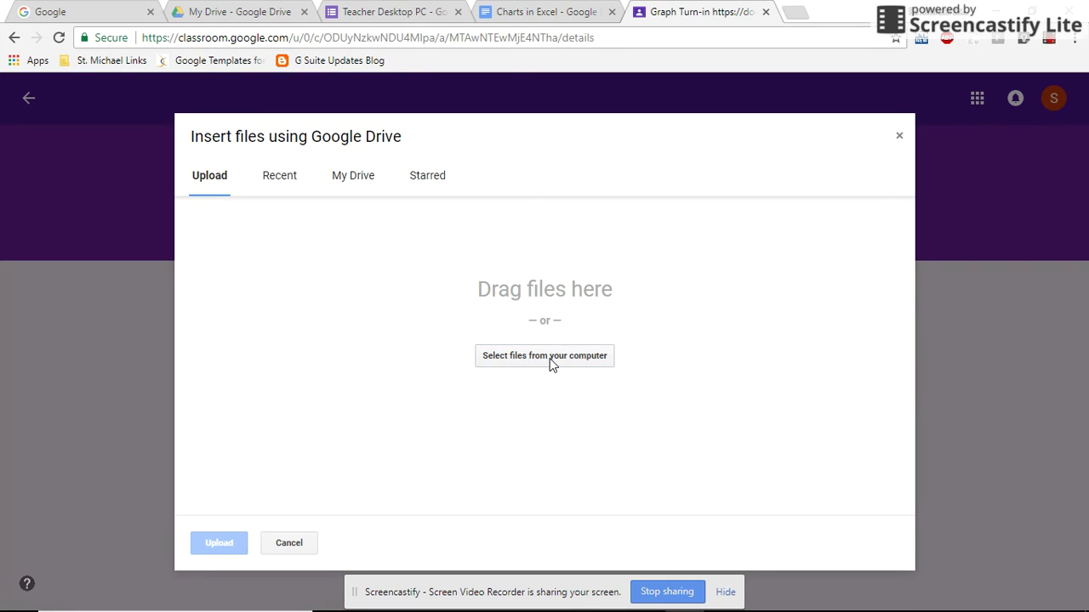
click(549, 358)
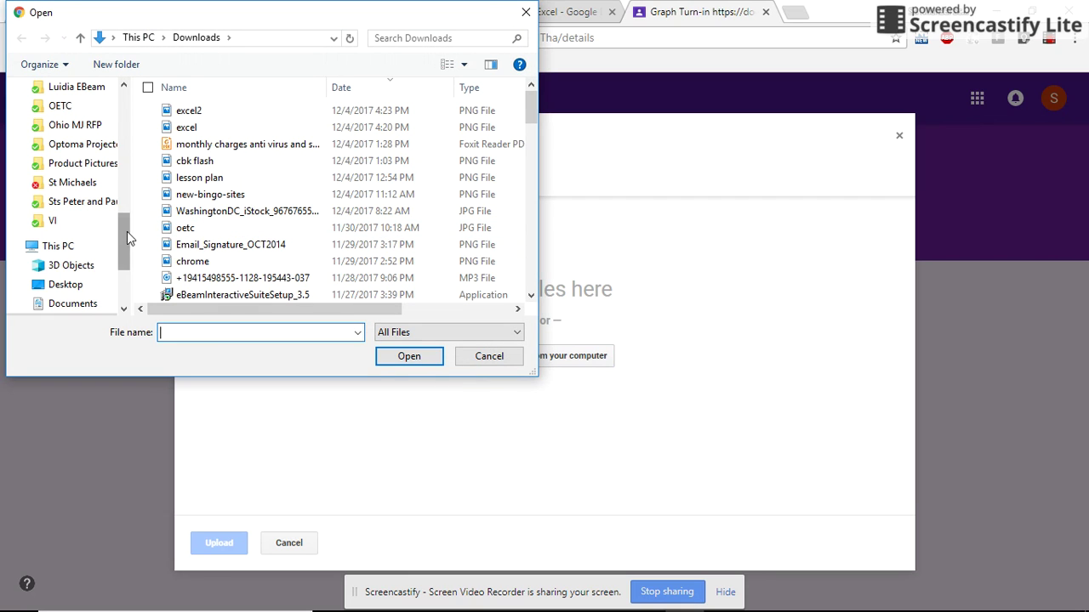
scroll(127, 129, up, 10)
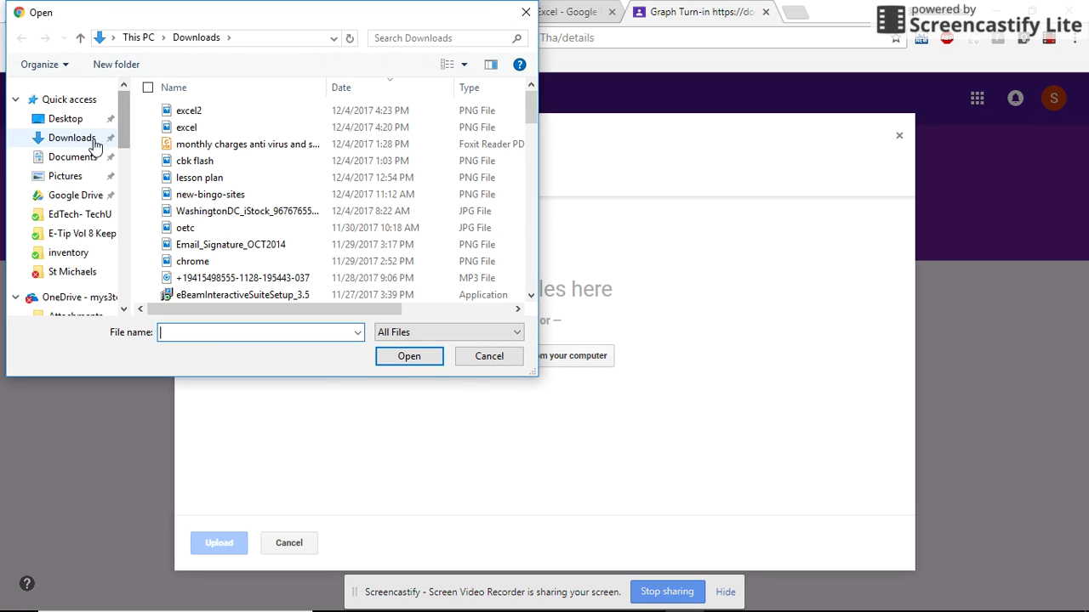
click(87, 157)
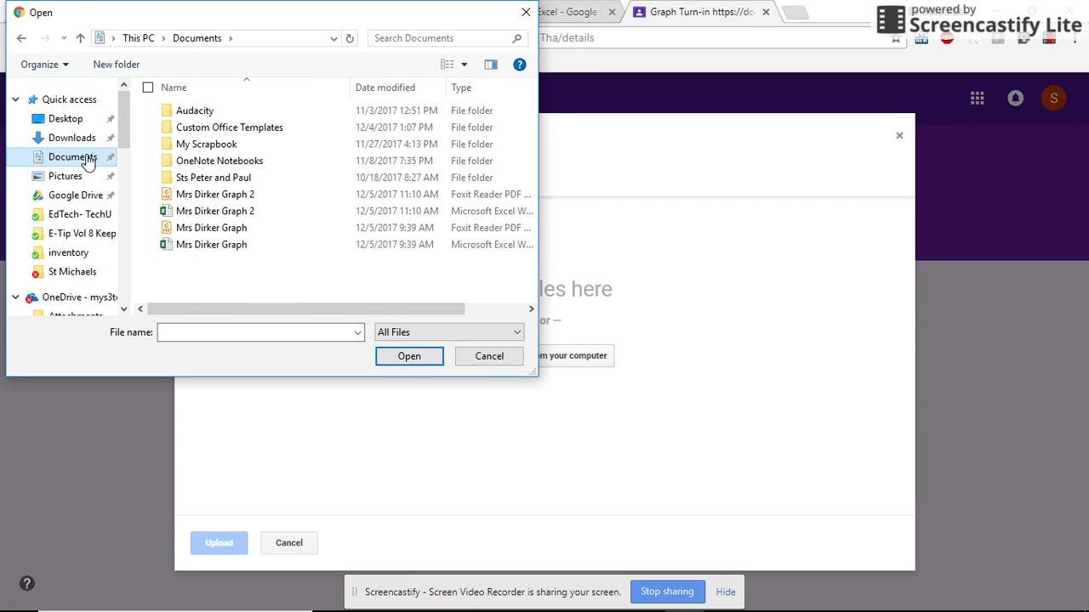
click(197, 196)
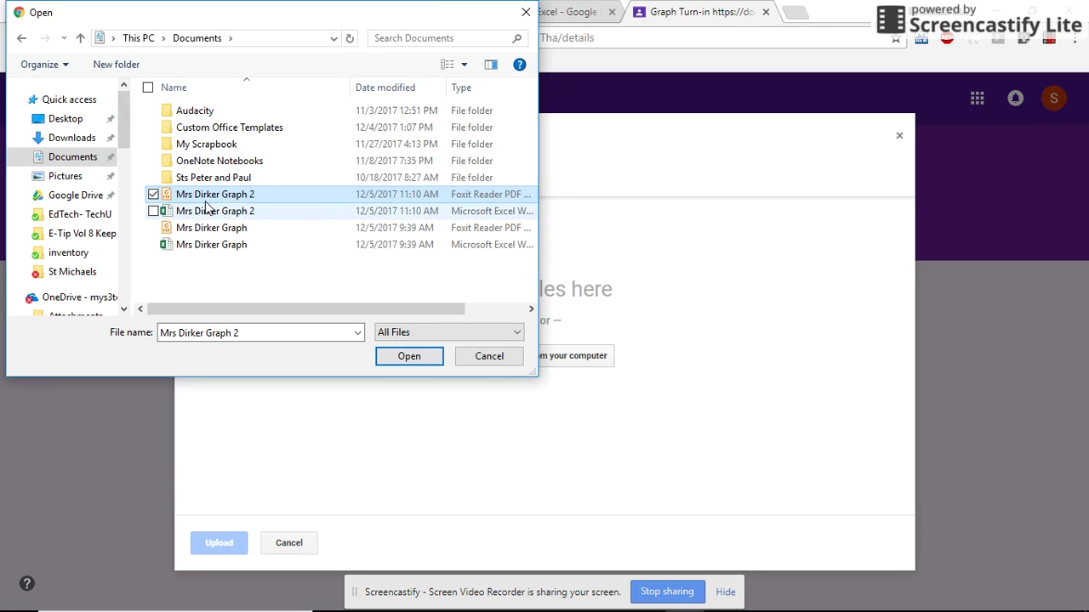
click(418, 355)
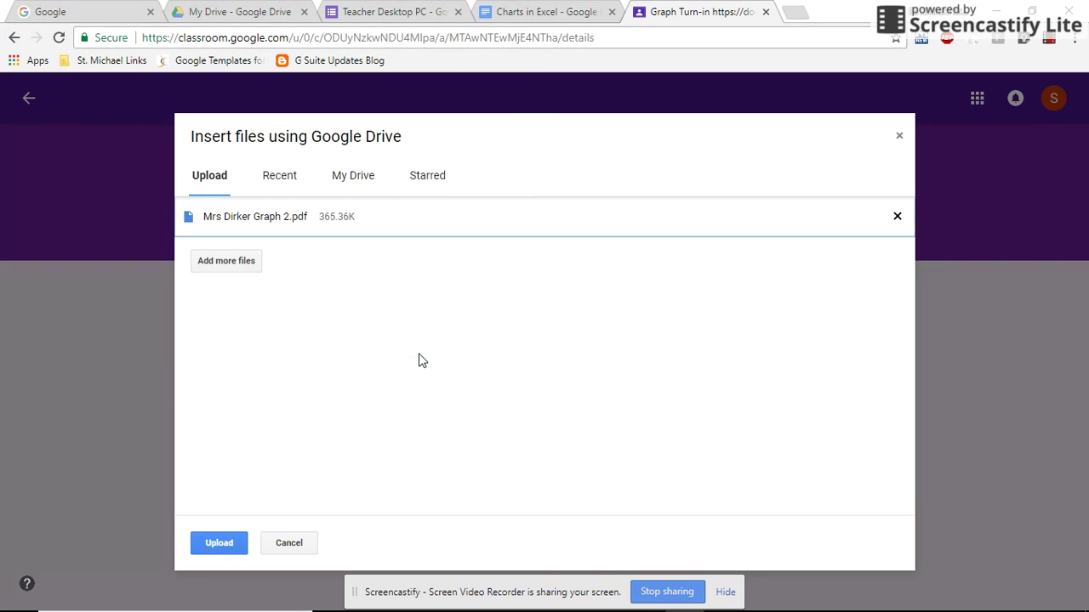
click(235, 545)
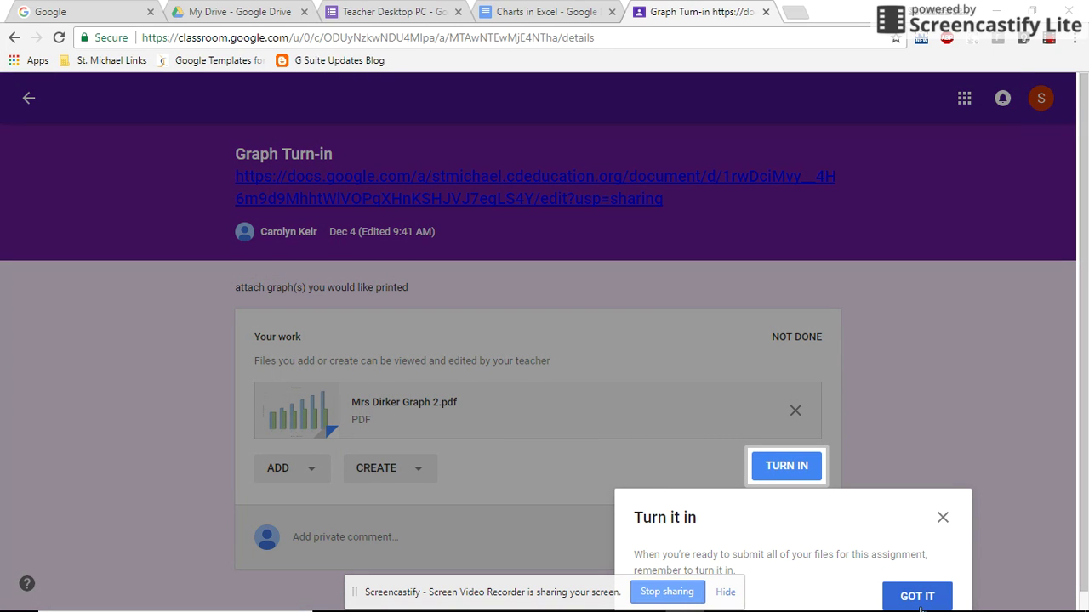
Step: Dismiss the turn-in tip and turn in the Graph Turn-in assignment with the attached PDF, confirming the submission
click(917, 597)
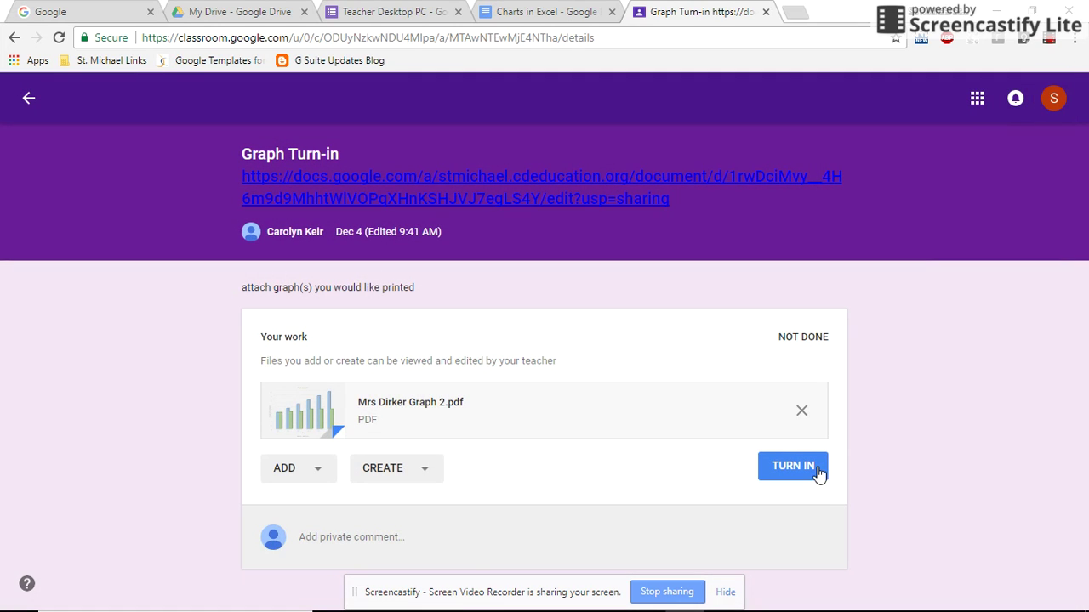
click(815, 470)
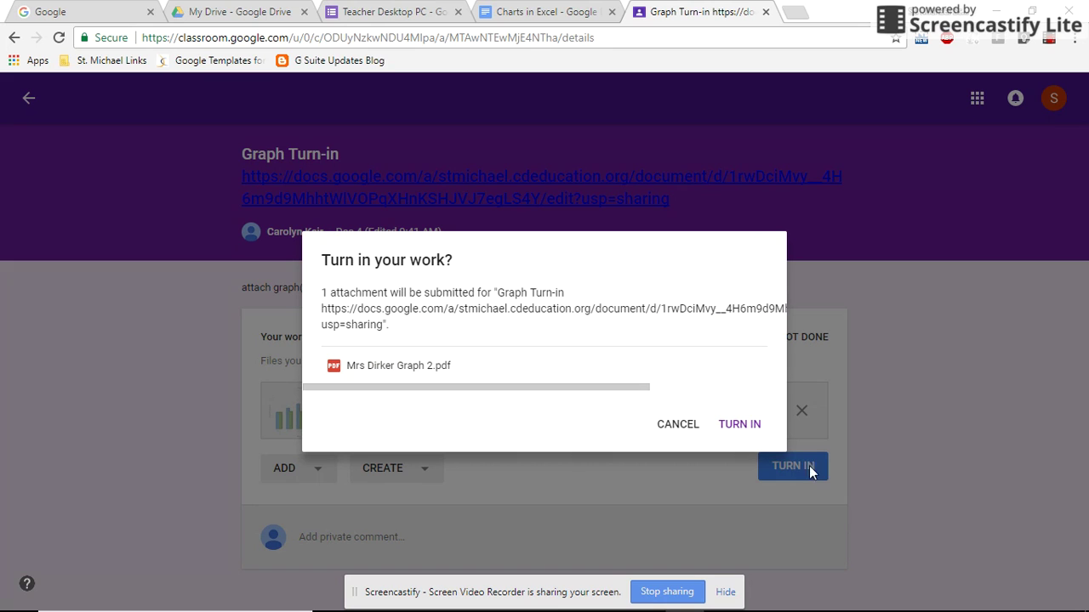
click(757, 429)
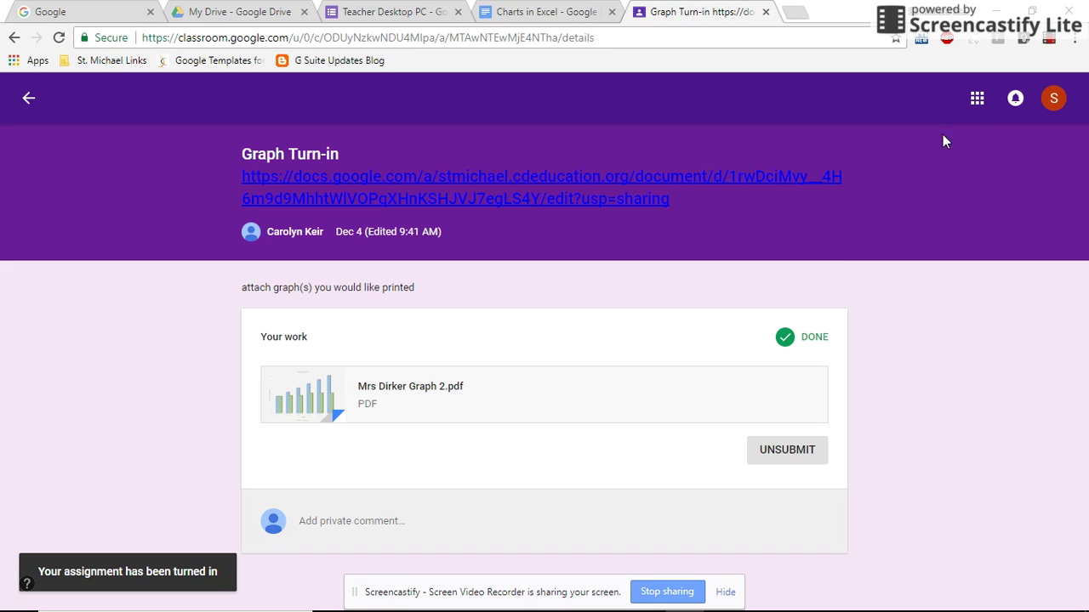
click(1050, 41)
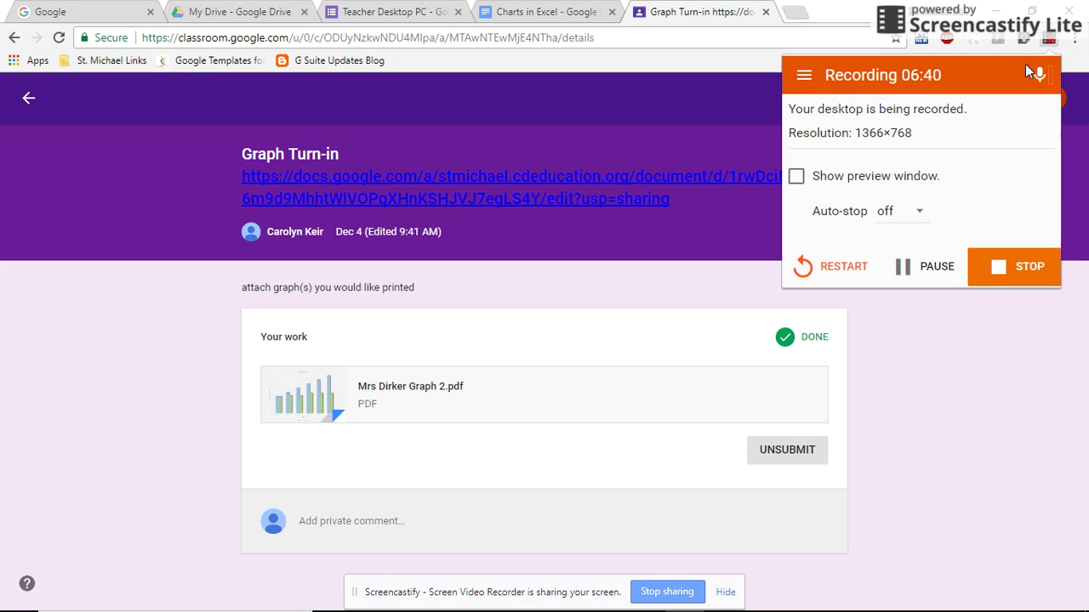